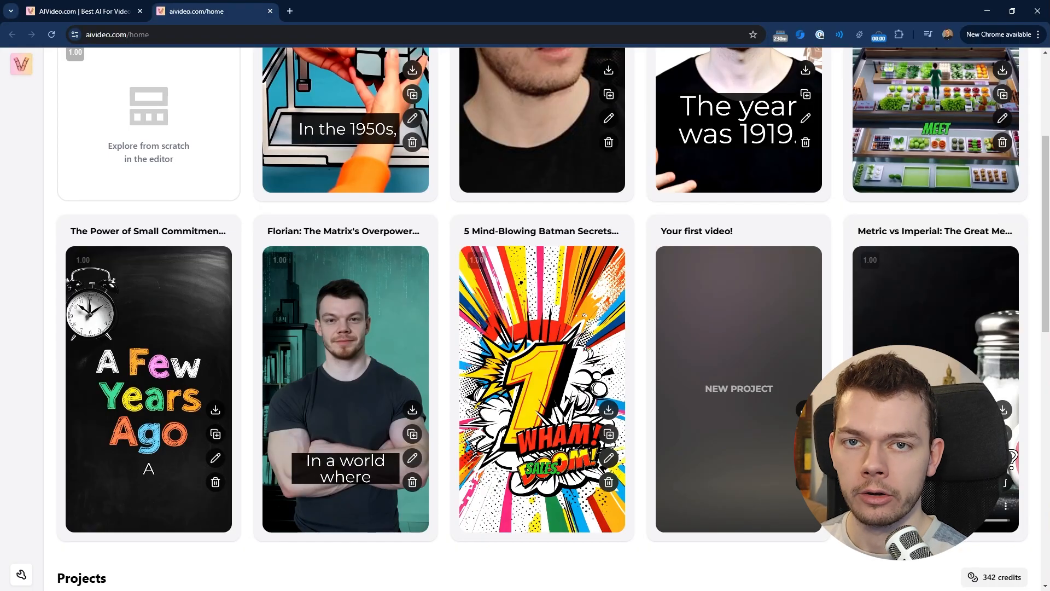
Look over the existing projects and start generating a complete video from a script or topic.
mouse_move(523, 323)
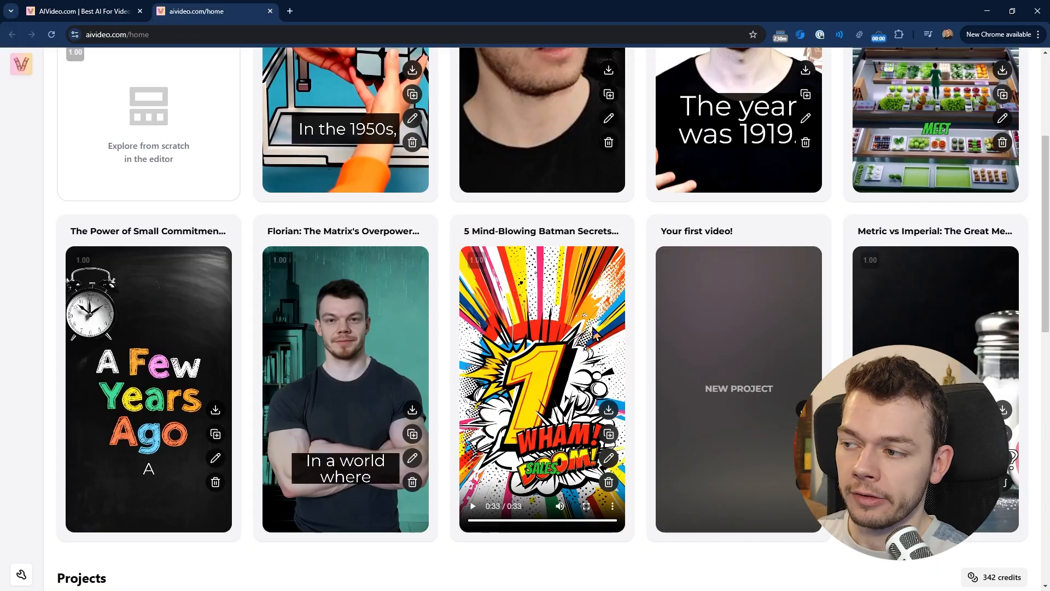
scroll(706, 364, "up", 3)
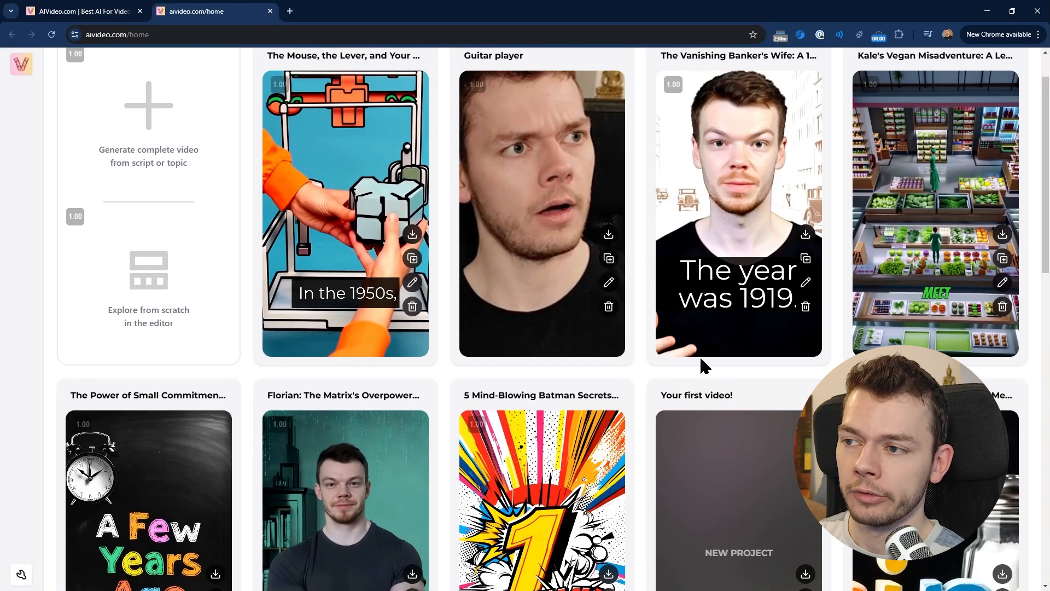
scroll(705, 366, "up", 1)
scroll(591, 317, "down", 4)
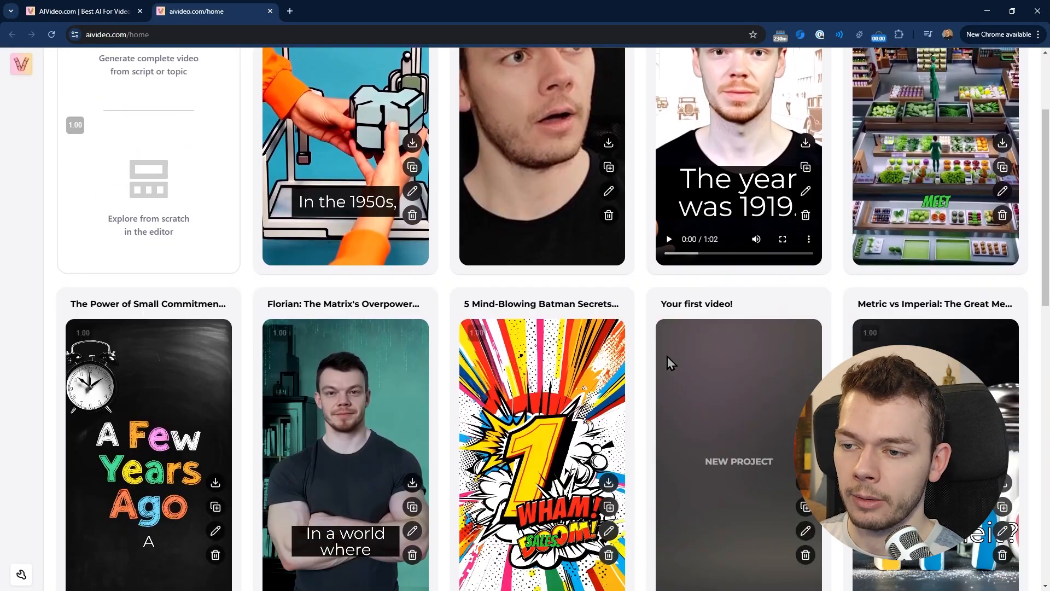
scroll(700, 377, "down", 1)
scroll(707, 382, "up", 5)
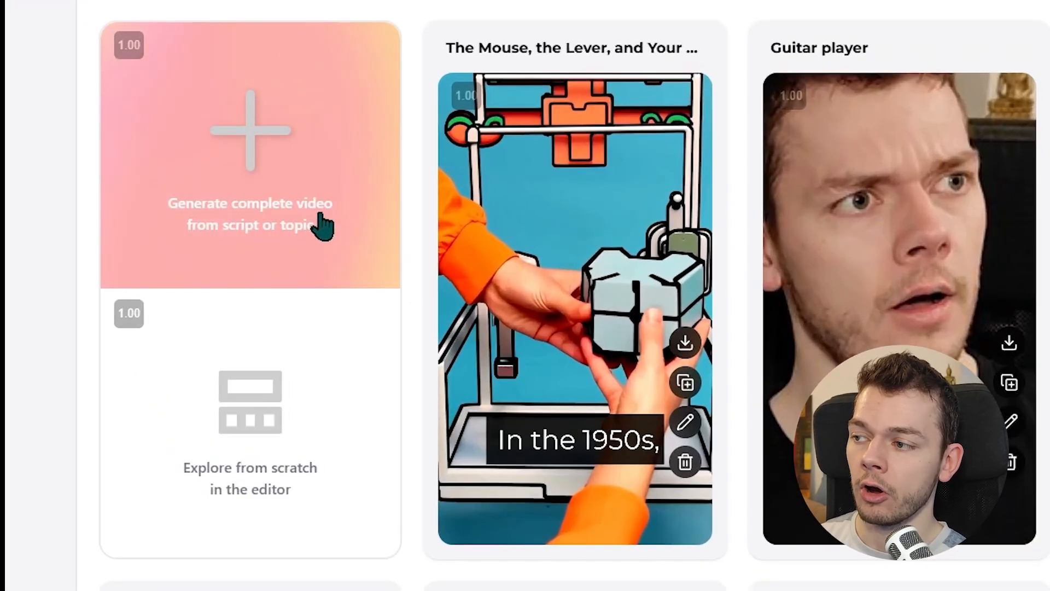
left_click(285, 200)
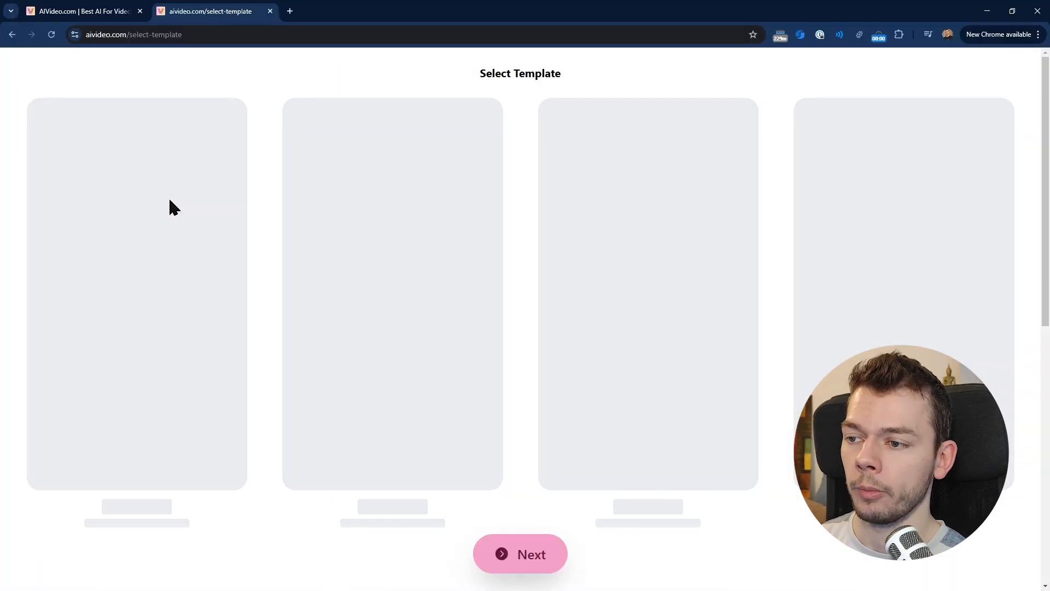
Browse the video templates, select the Cinematic template and continue to its settings form.
scroll(563, 241, "down", 20)
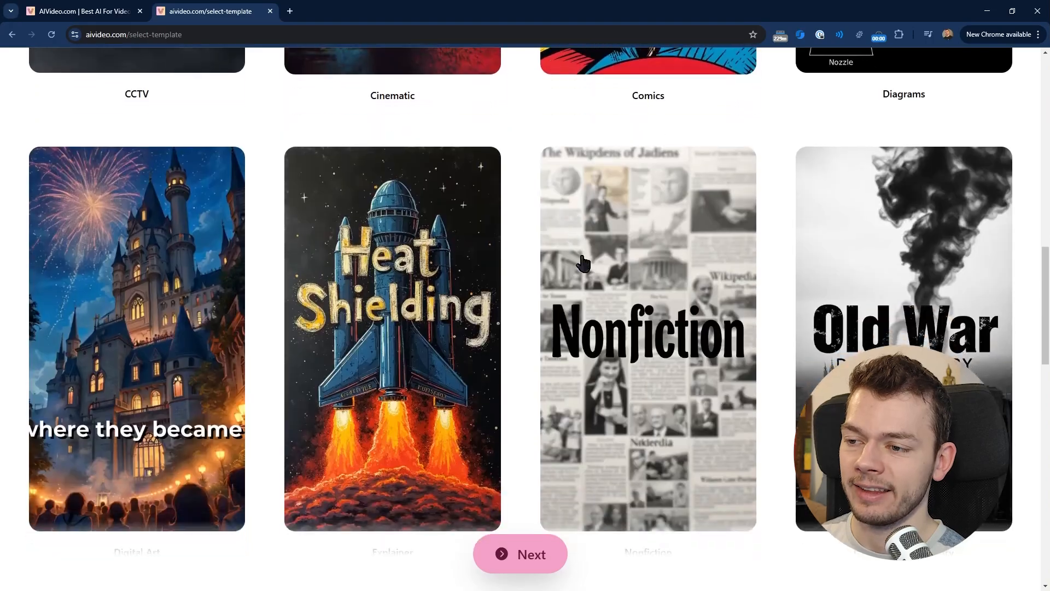
scroll(605, 353, "up", 15)
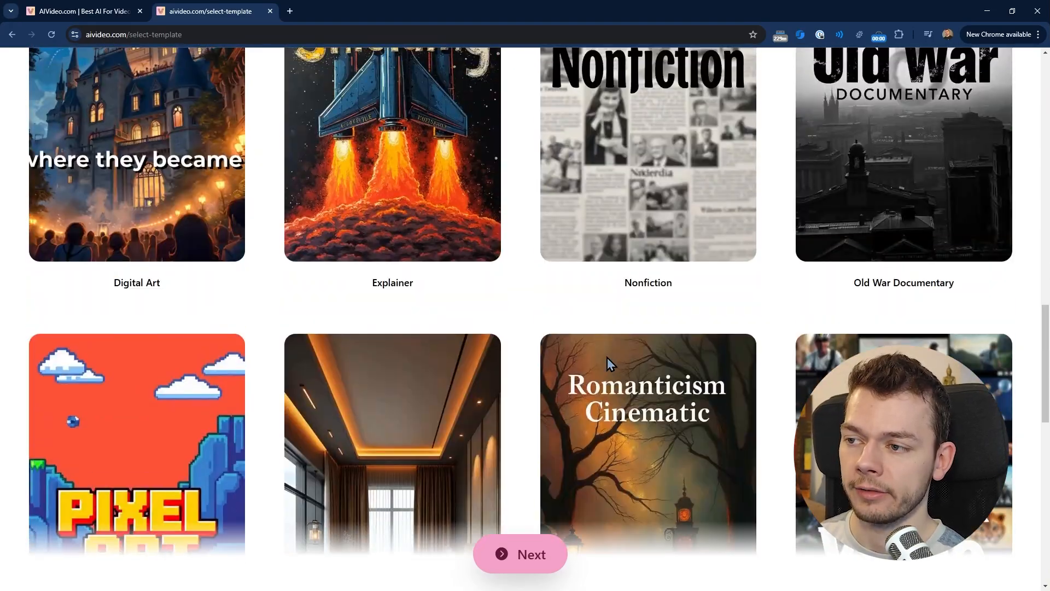
scroll(377, 277, "down", 11)
scroll(383, 279, "up", 20)
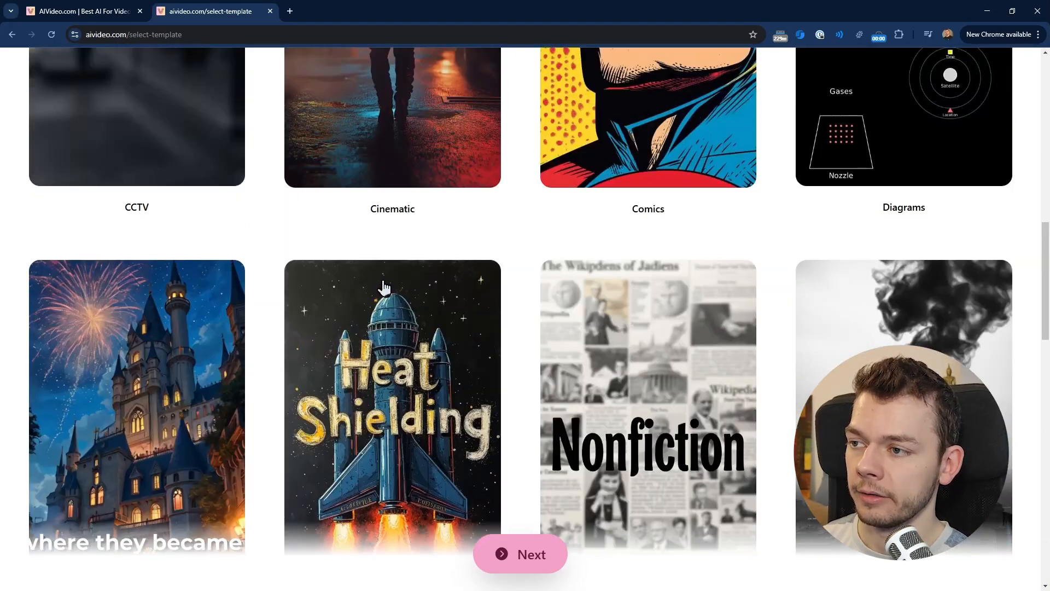
scroll(420, 202, "up", 3)
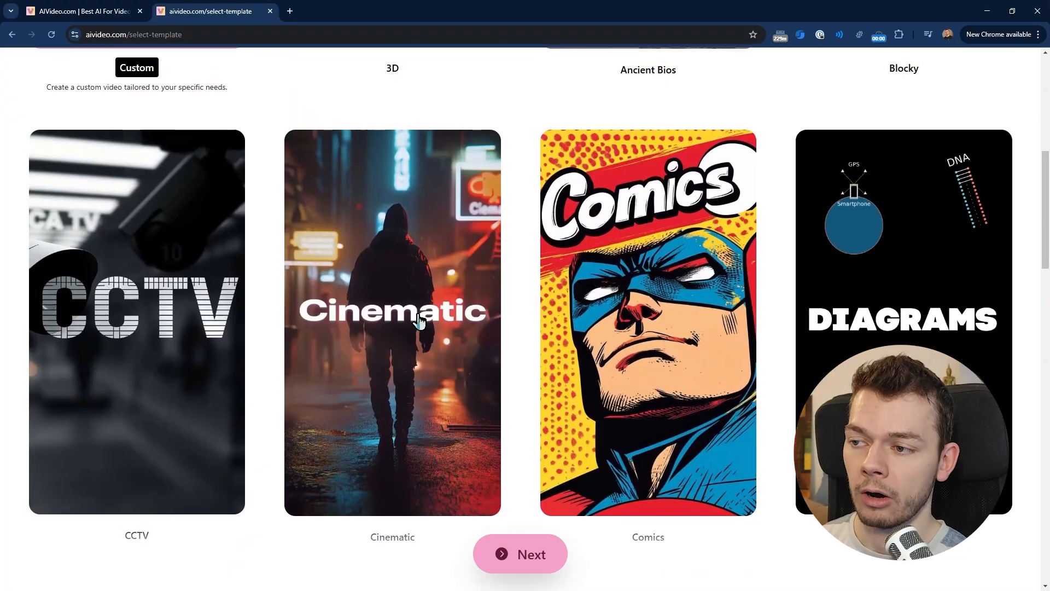
left_click(420, 323)
left_click(504, 552)
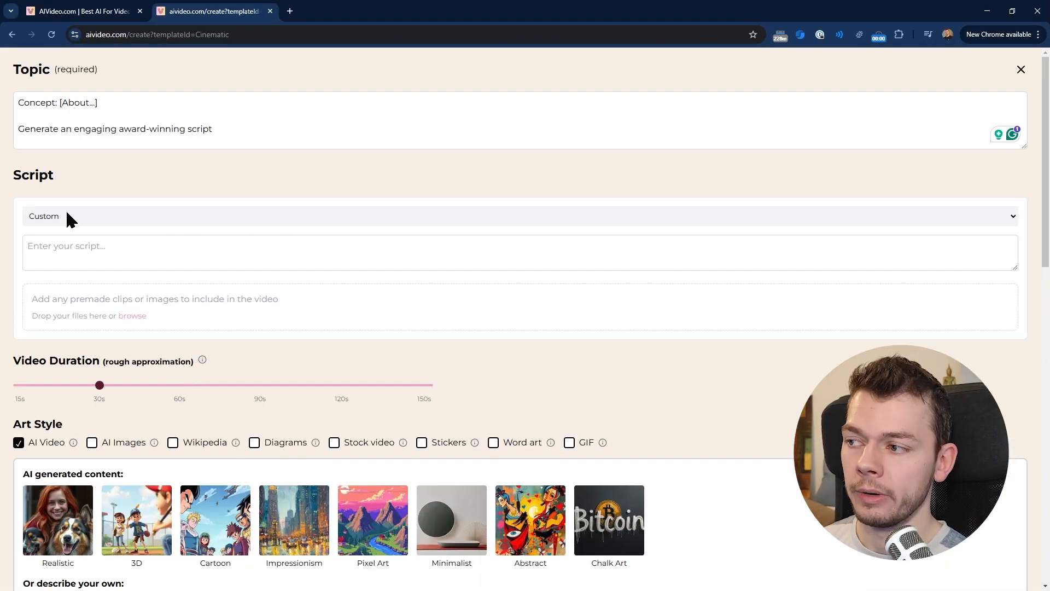
Replace the topic with a request for an engaging, award-winning, funny and sarcastic script about a vegan getting into trouble, with a coherent story, satisfying plot and closure.
left_click(211, 129)
key("ctrl+a")
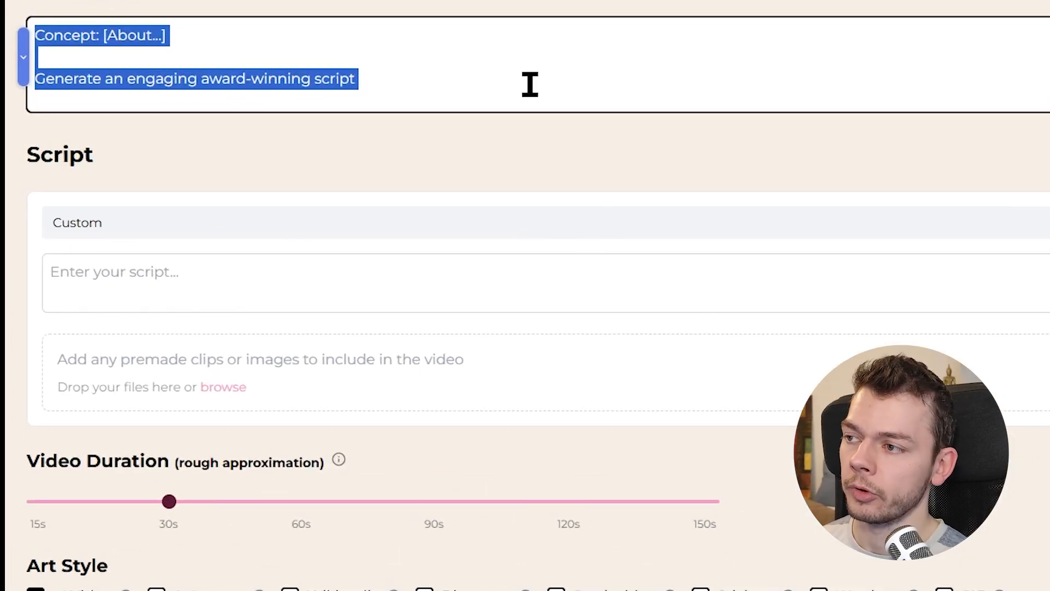
key("ctrl+v")
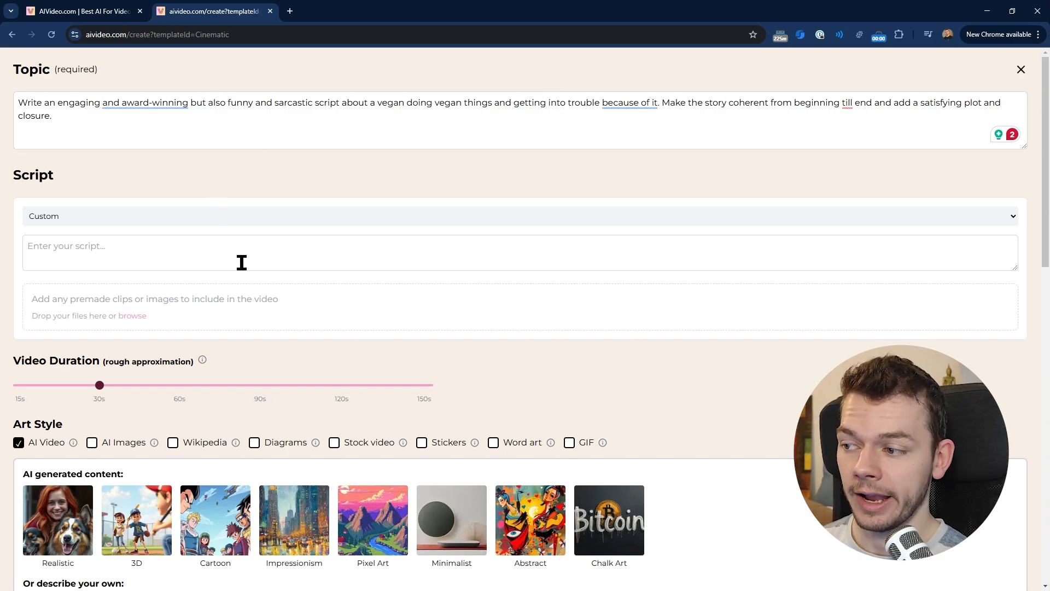
Set the approximate video duration to 60 seconds.
scroll(239, 263, "down", 3)
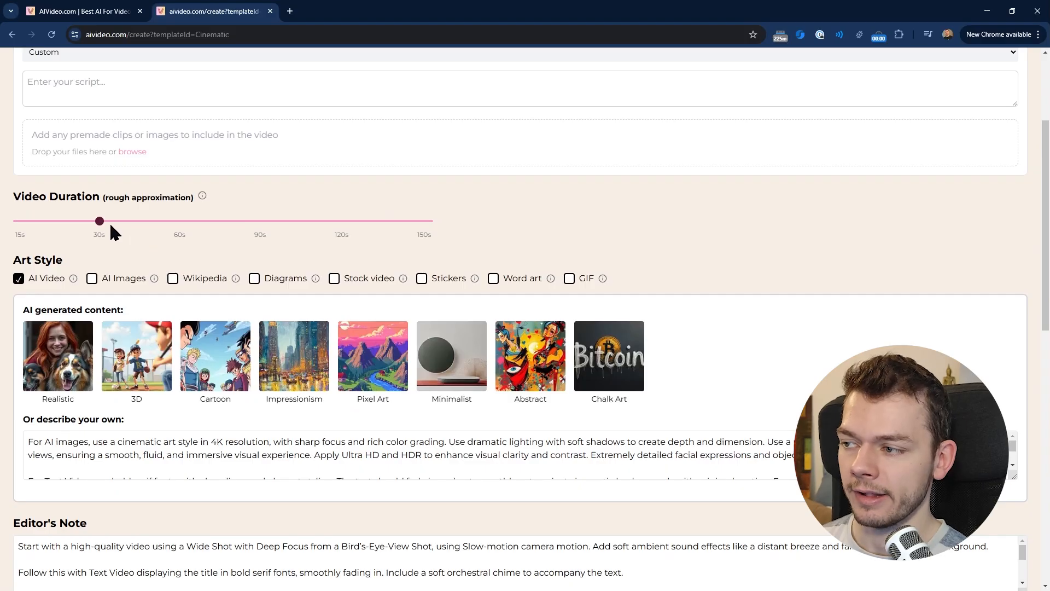
left_click(175, 221)
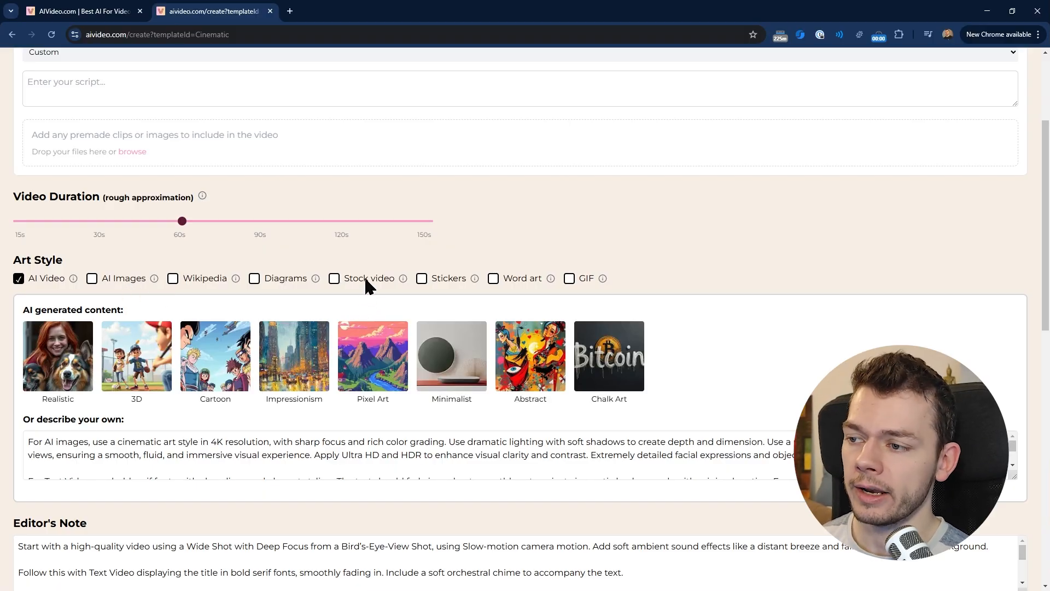
Examine the art style options, the template's own style description and the instructions in the Editor's Note.
mouse_move(404, 281)
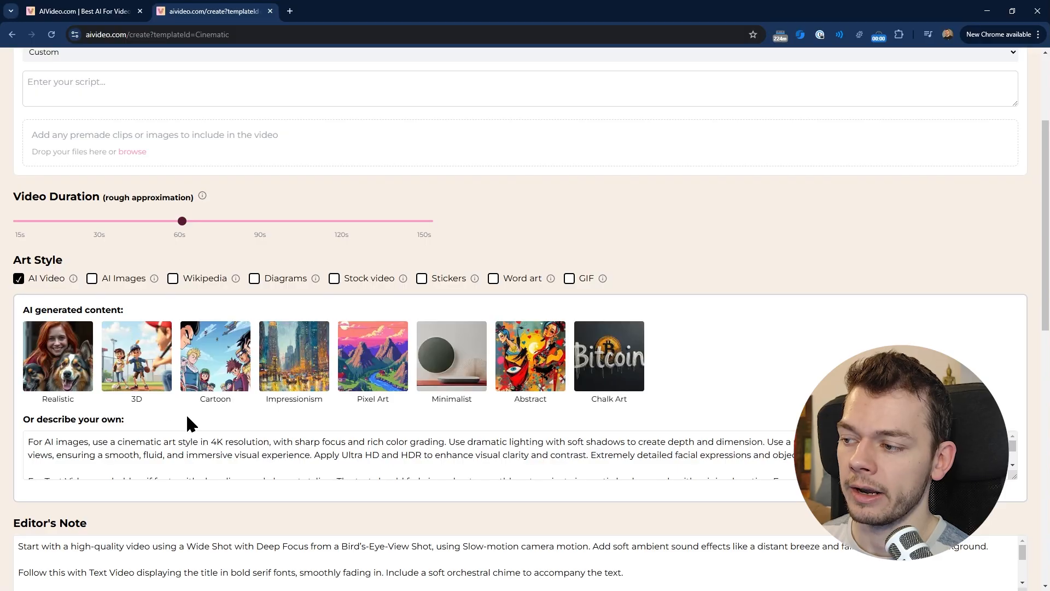
left_click_drag(48, 455, 189, 454)
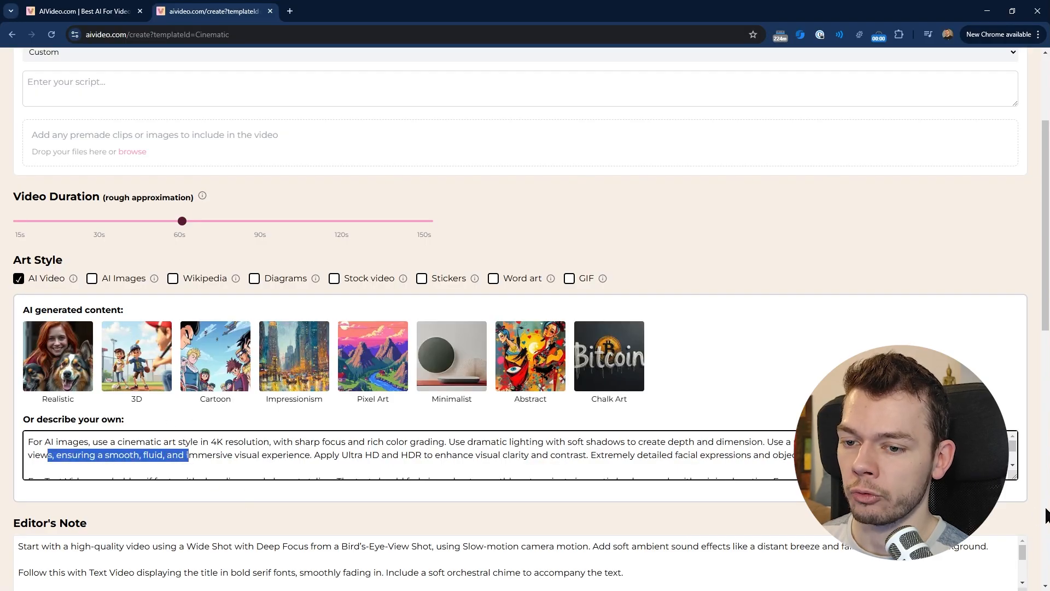
scroll(244, 443, "down", 2)
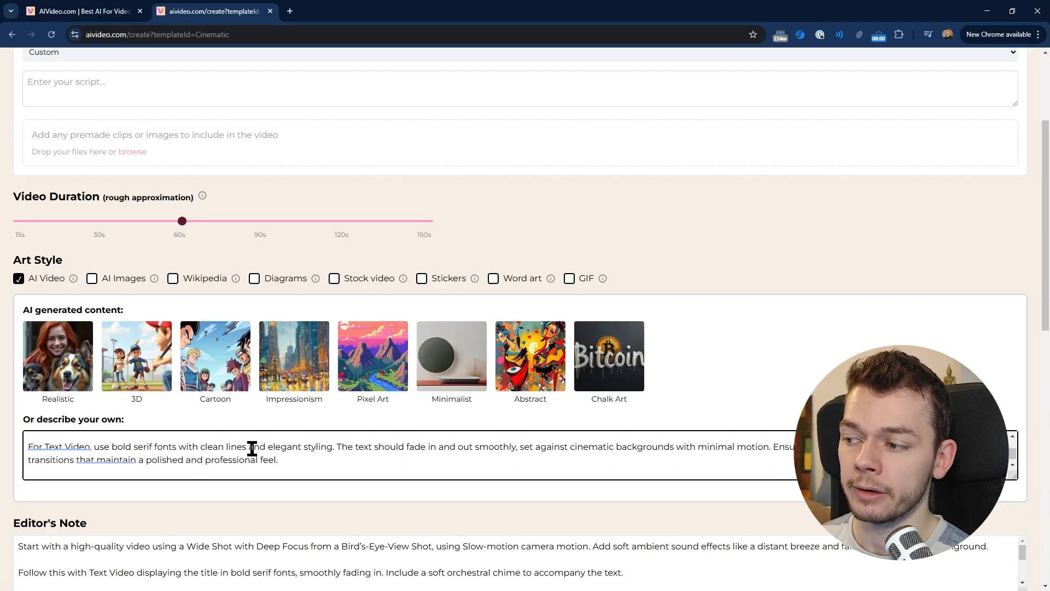
scroll(273, 454, "up", 2)
left_click_drag(314, 466, 124, 418)
left_click(228, 460)
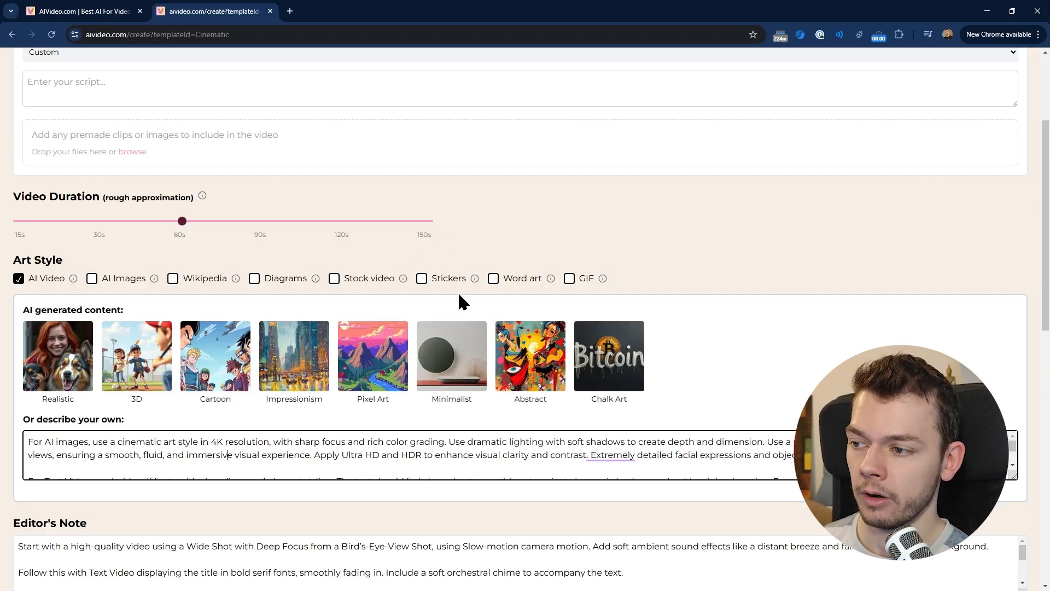
scroll(411, 297, "down", 4)
scroll(265, 359, "down", 3)
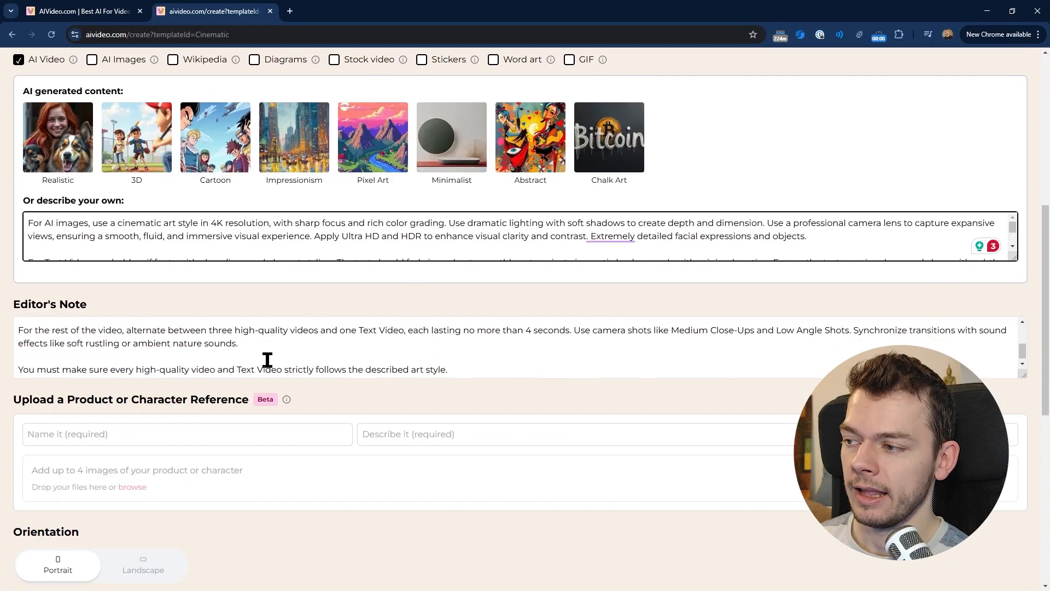
scroll(282, 366, "up", 5)
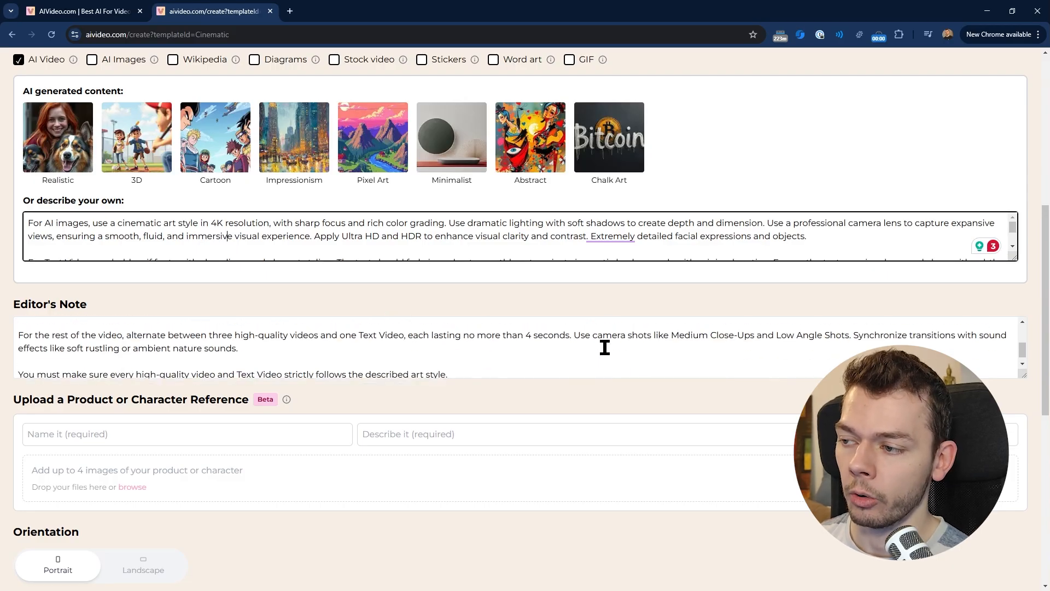
scroll(605, 348, "up", 5)
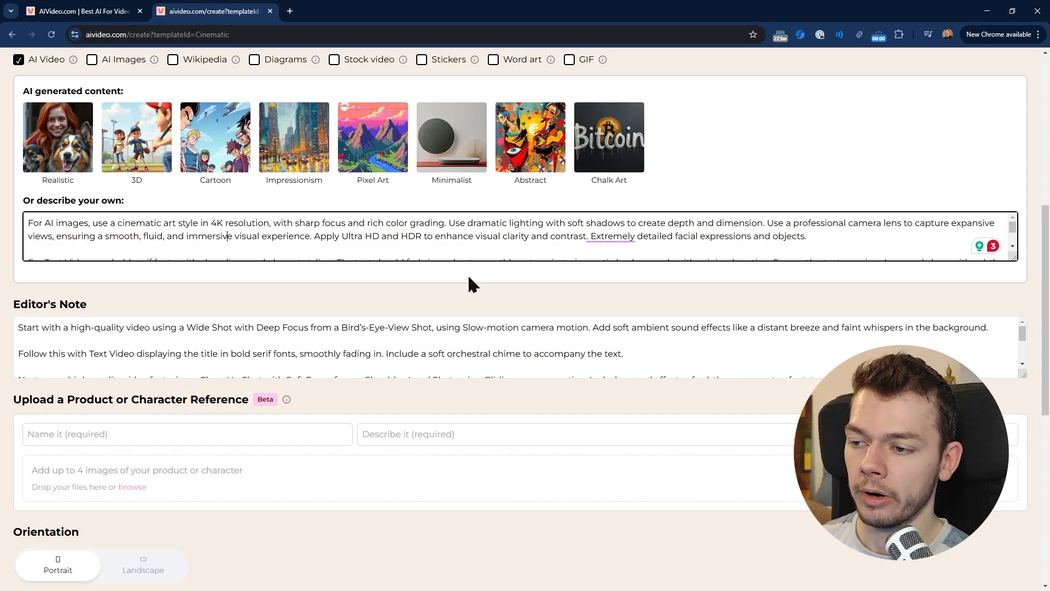
Add four portrait images from the Reactions folder as the product or character reference.
scroll(446, 282, "down", 4)
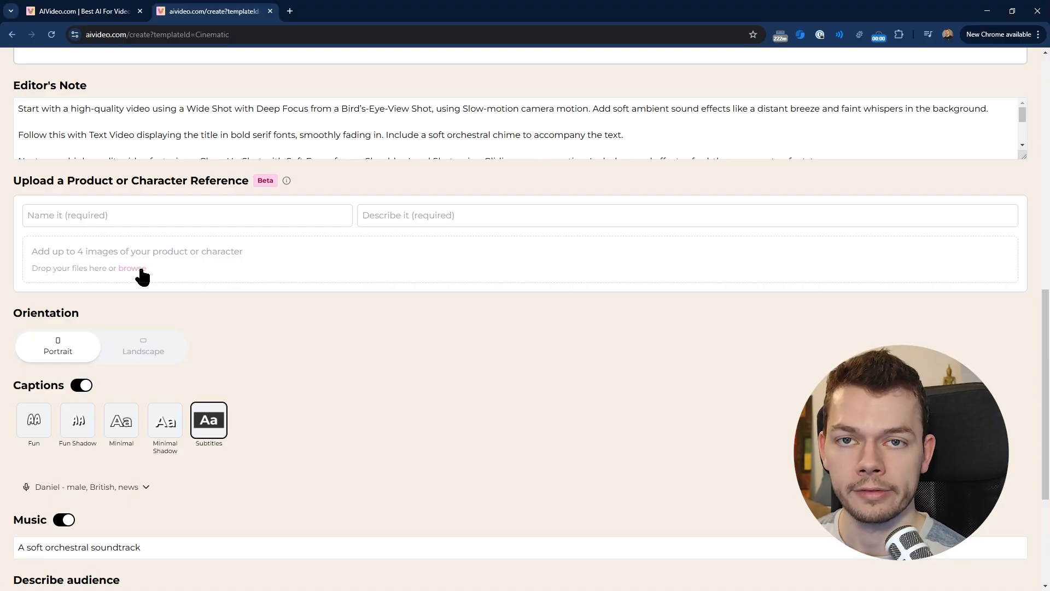
key("alt+Tab")
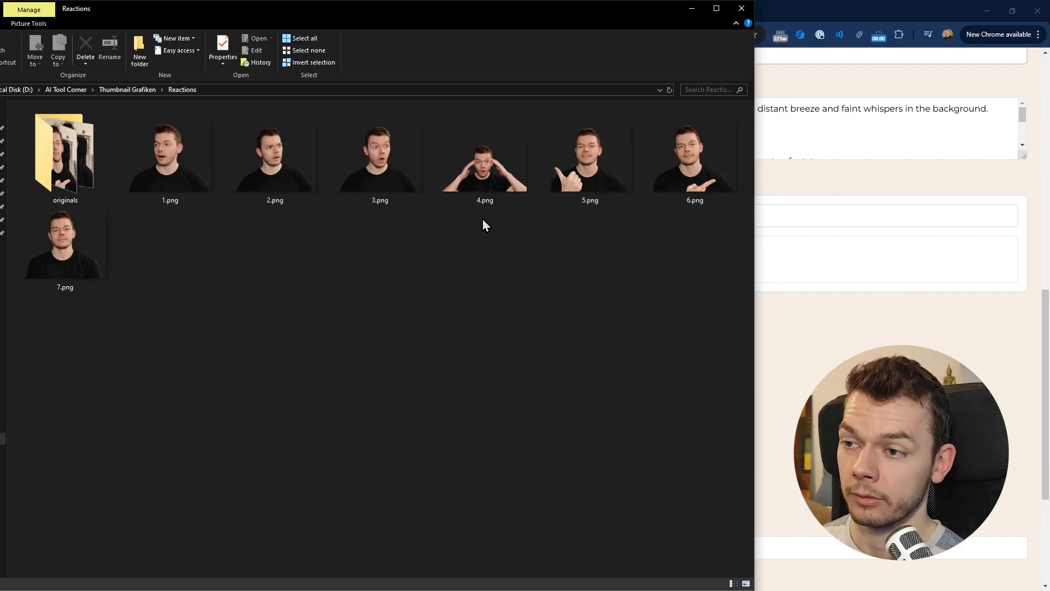
key("alt+Tab")
Enter the character's first name for the reference and describe it as "The vegan and main character of the story".
left_click(141, 215)
type("F")
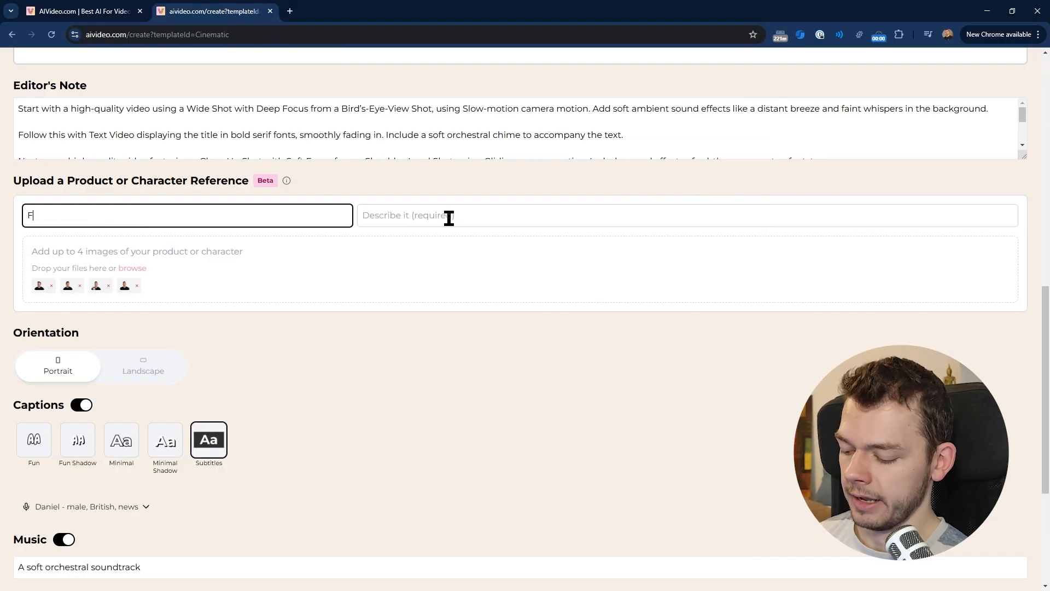
type("lorian")
key("Tab")
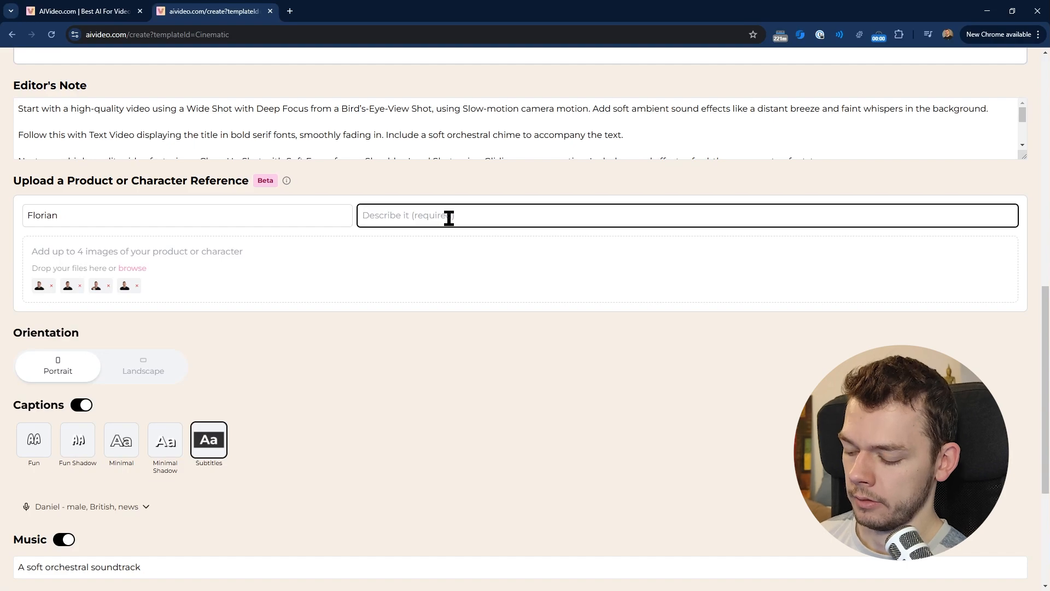
type("The vegan and main character of the story")
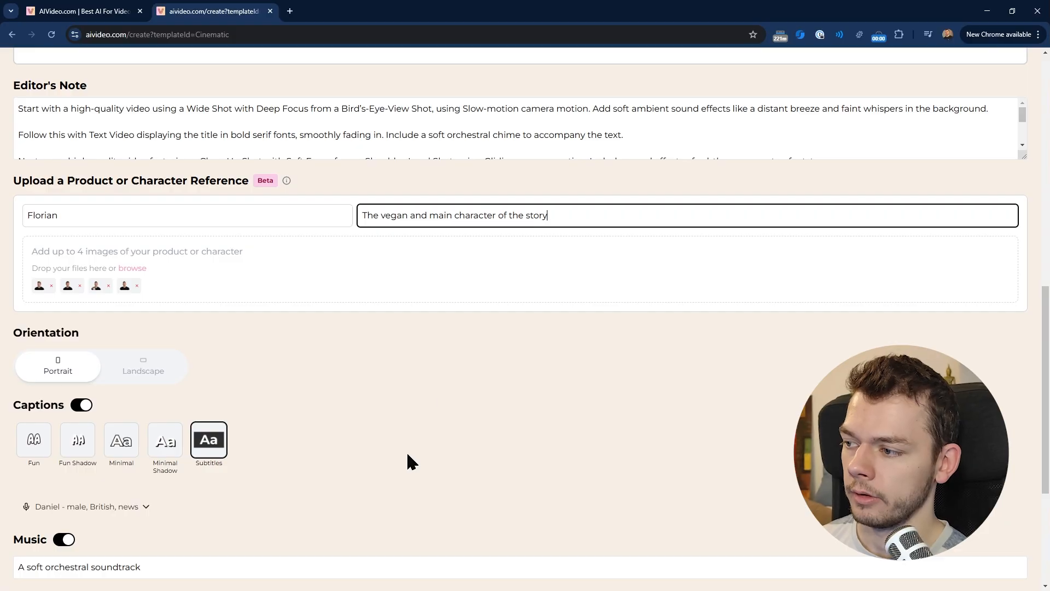
Set the video orientation to Landscape and choose the Fun caption style.
scroll(458, 431, "down", 2)
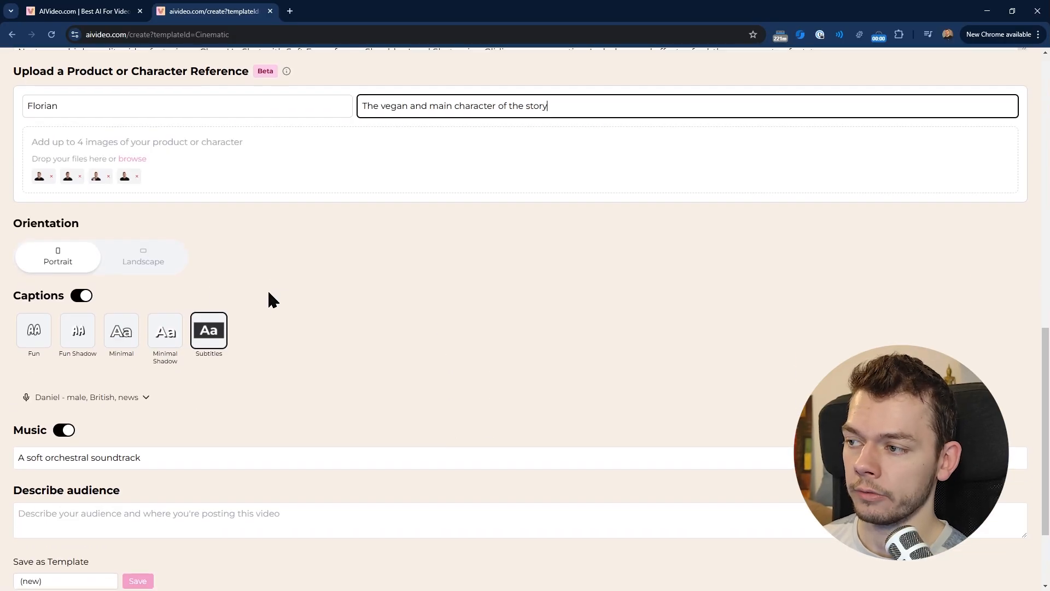
left_click(145, 265)
scroll(444, 310, "down", 1)
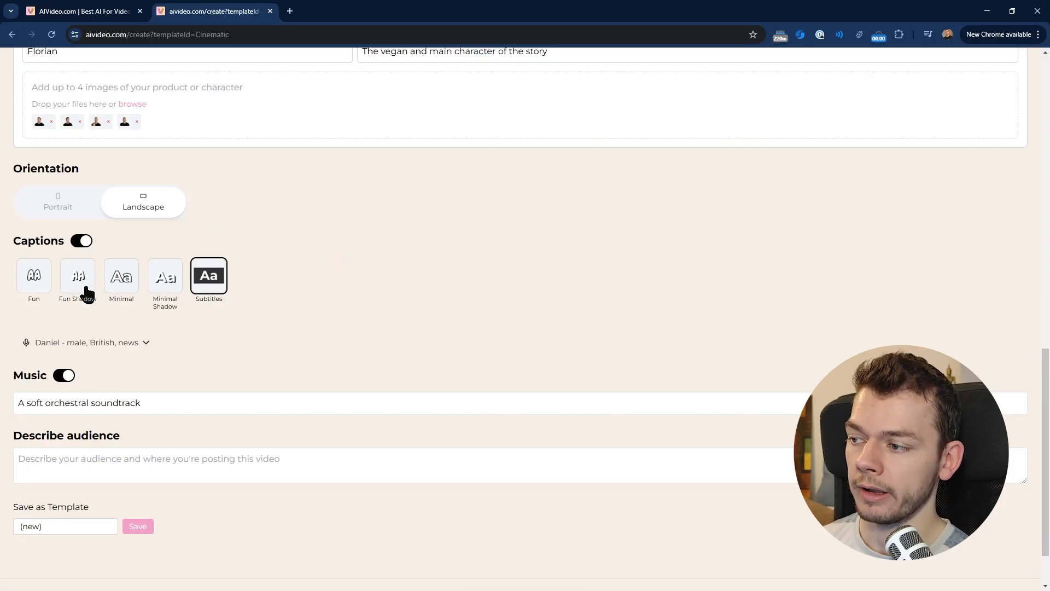
left_click(34, 285)
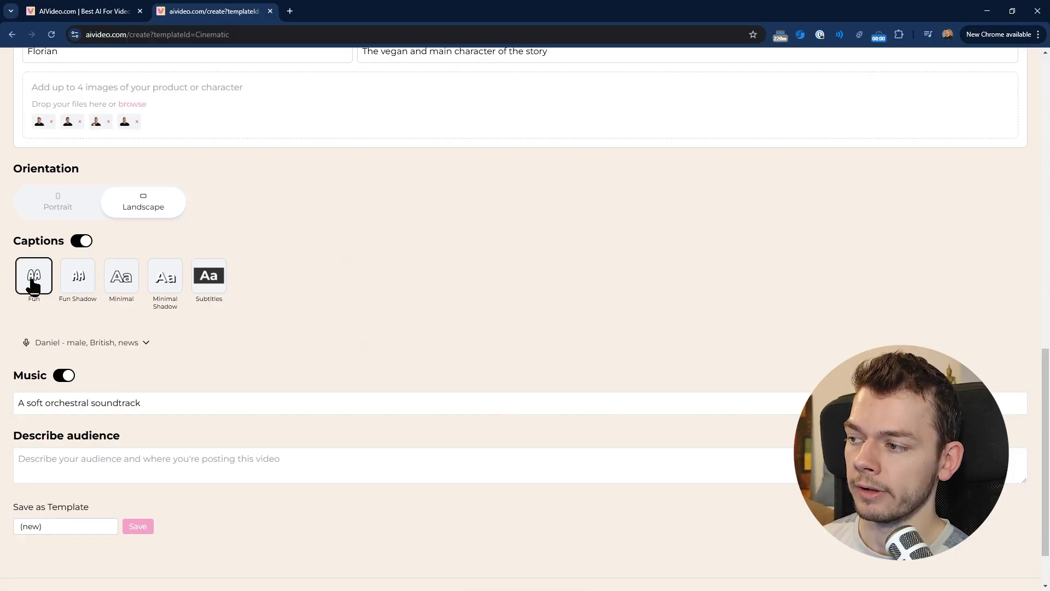
Review the narrator voices on offer for the video.
left_click(150, 341)
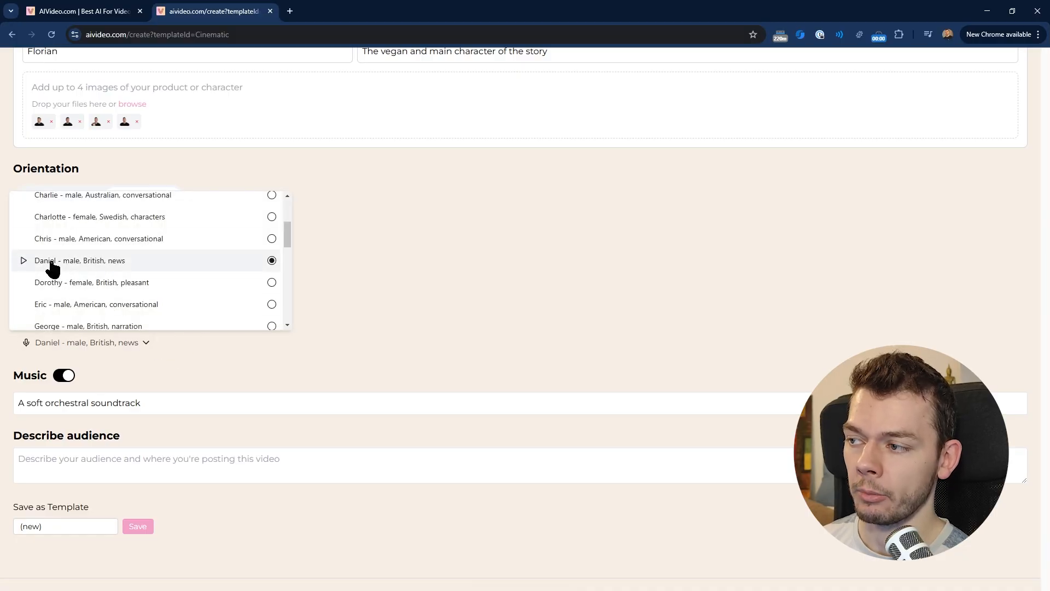
left_click(409, 298)
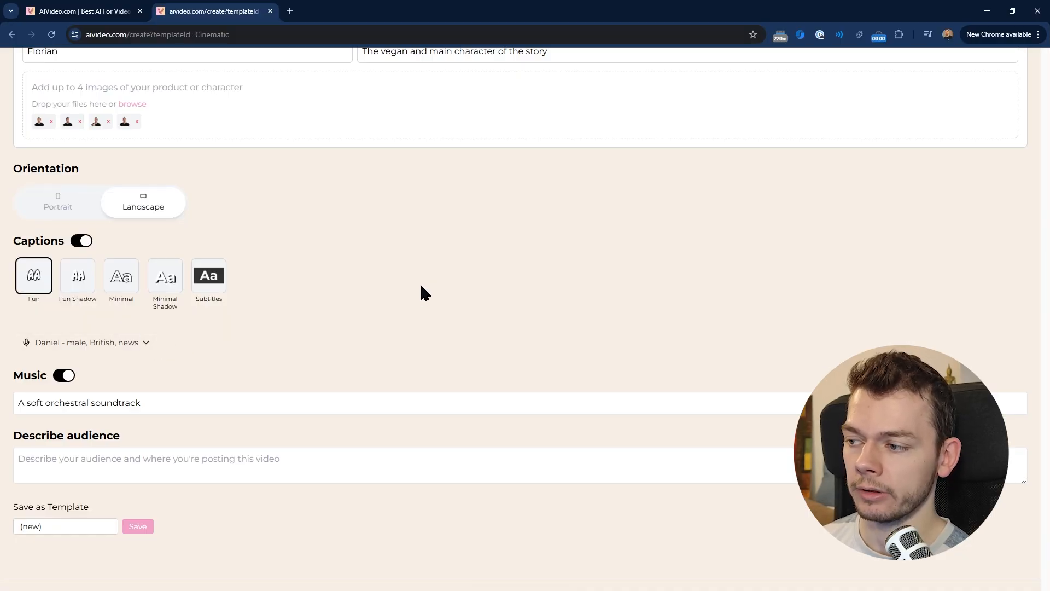
Change the music description to "A soft funny and goofy and happy soundtrack".
scroll(408, 328, "down", 1)
left_click(175, 335)
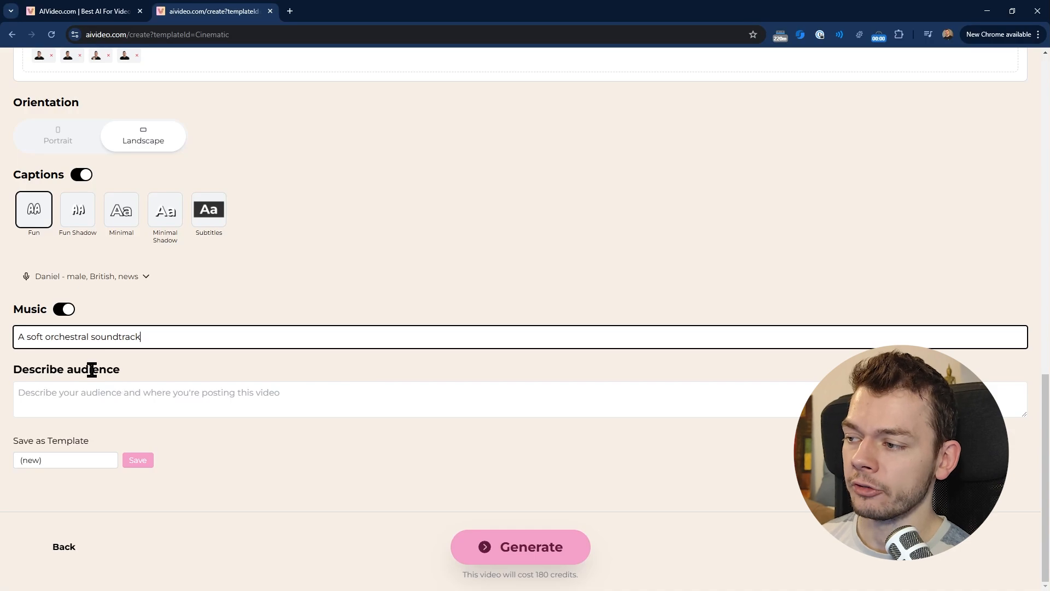
double_click(84, 338)
type("funny and")
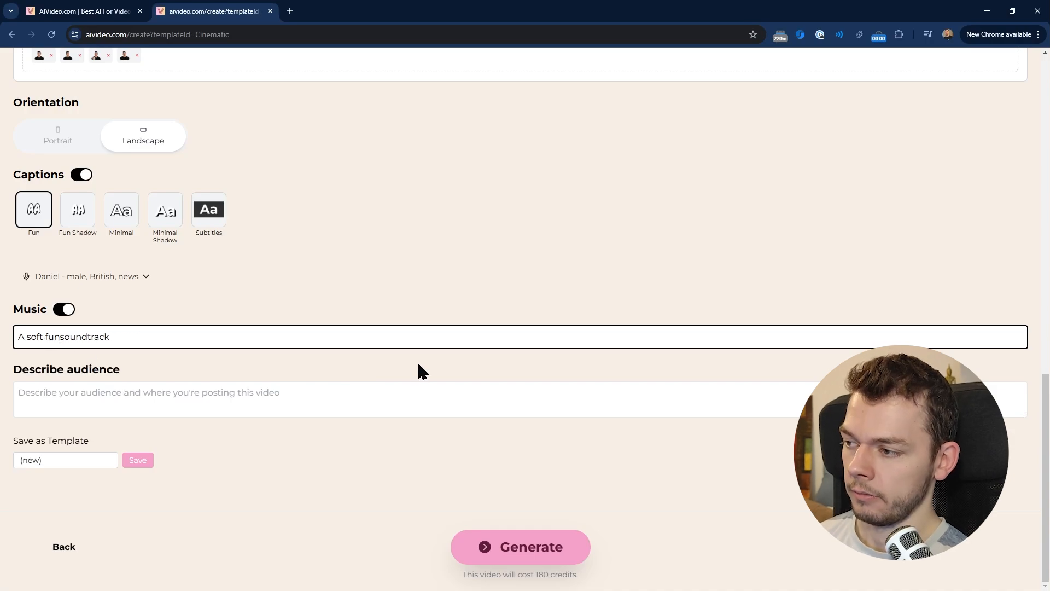
type(" goofy and ha")
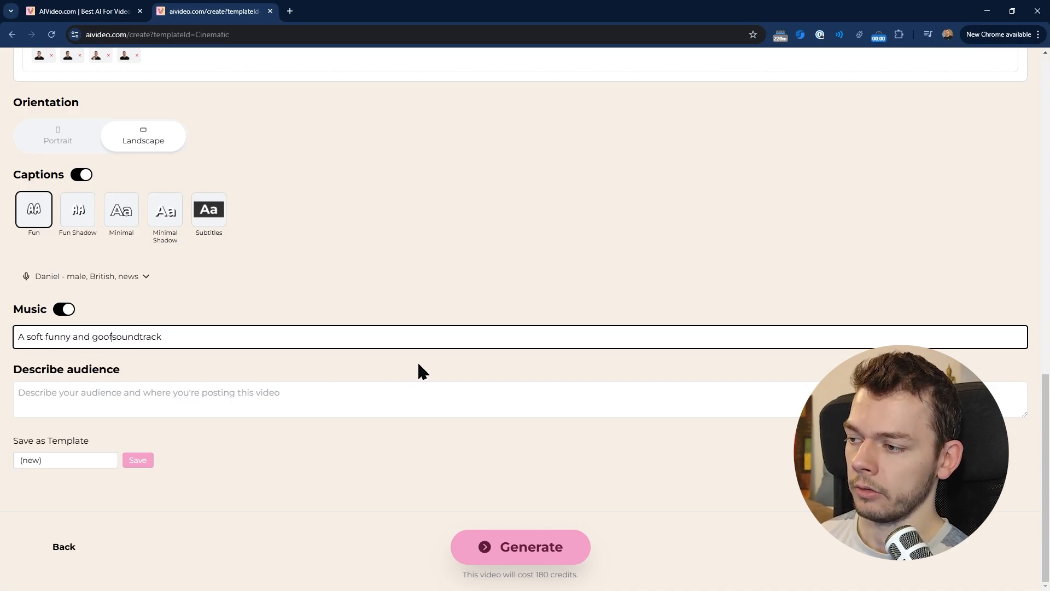
type("ppy")
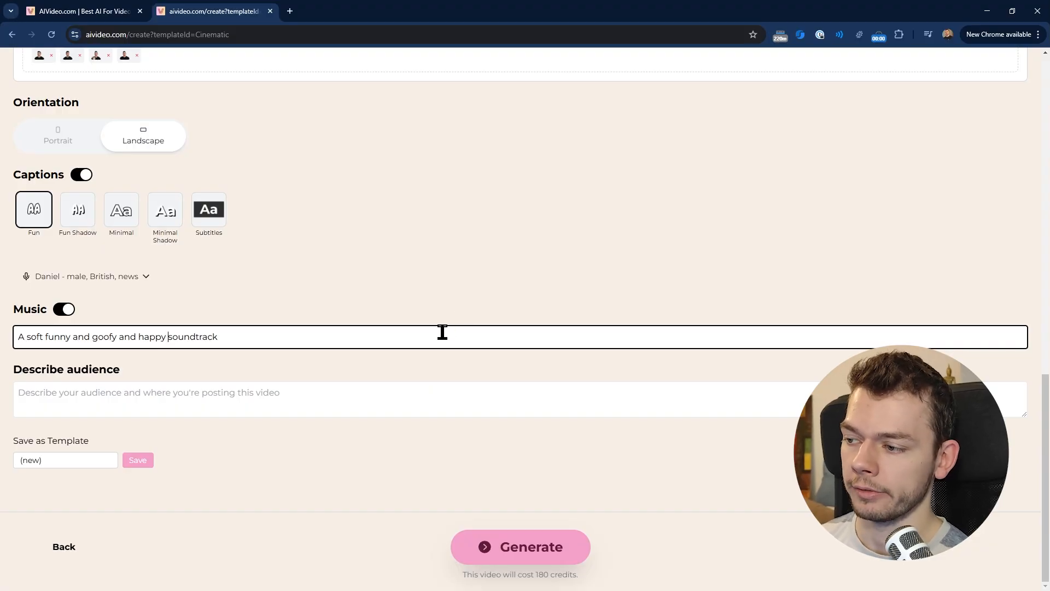
Describe the audience as "Everyone, but especially people who make fun of veganism" and generate the video.
left_click(300, 405)
type("Everyone, but es")
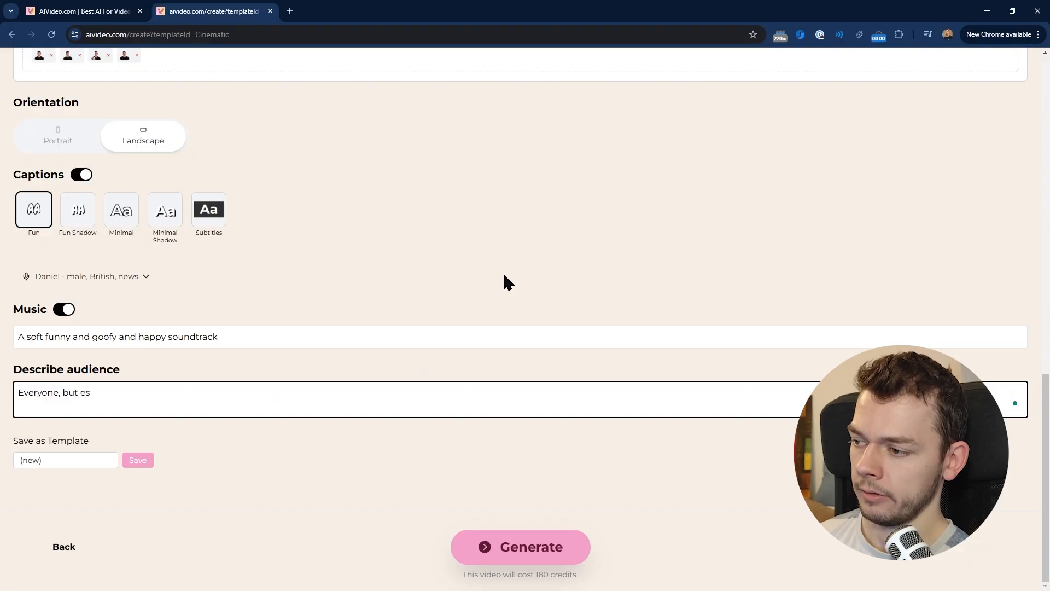
type("pecially people who make fun of veganism")
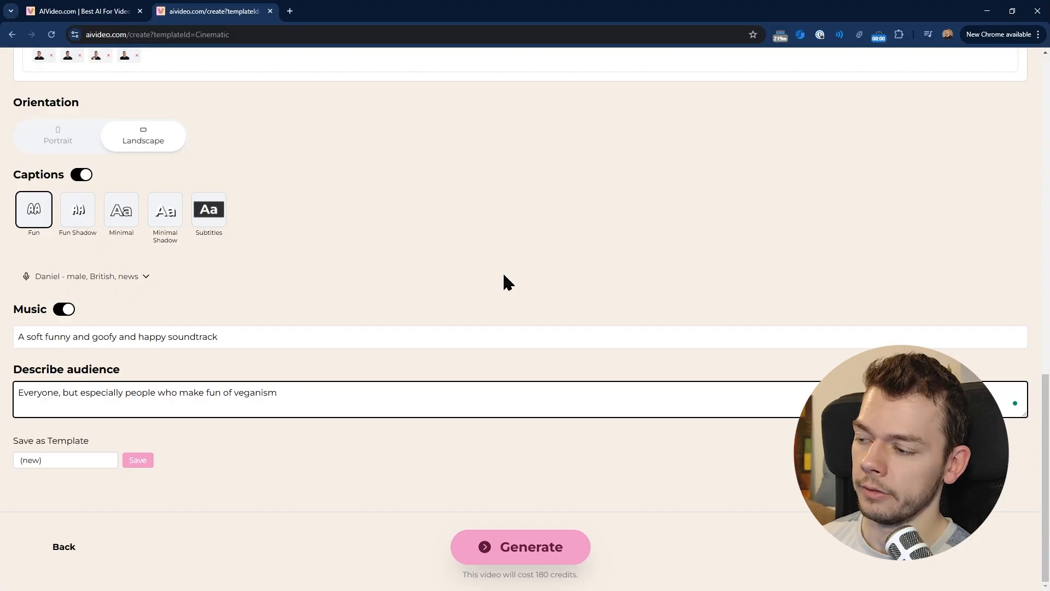
left_click(510, 549)
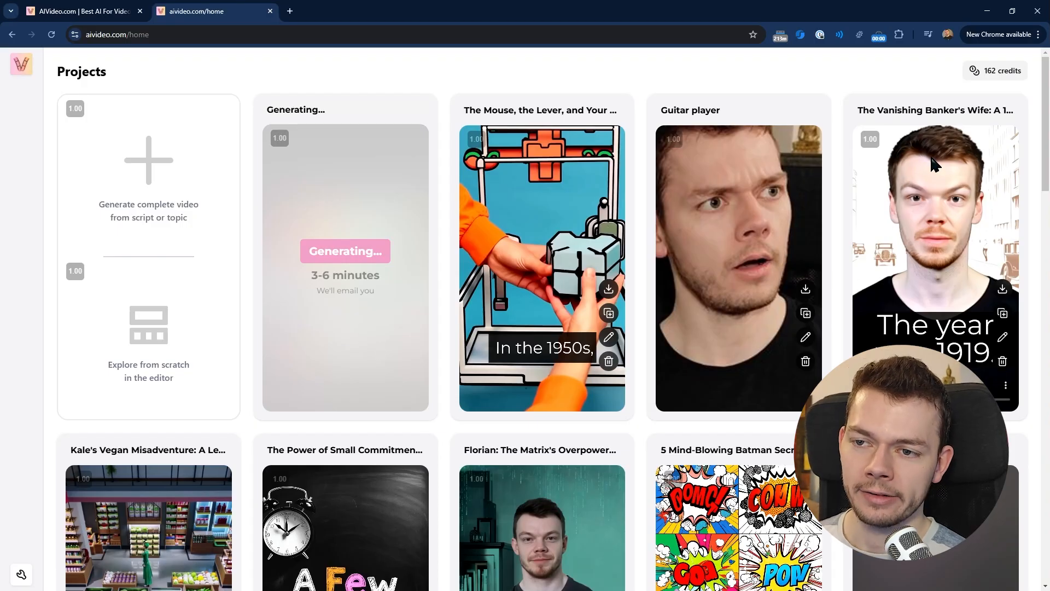
scroll(832, 284, "down", 3)
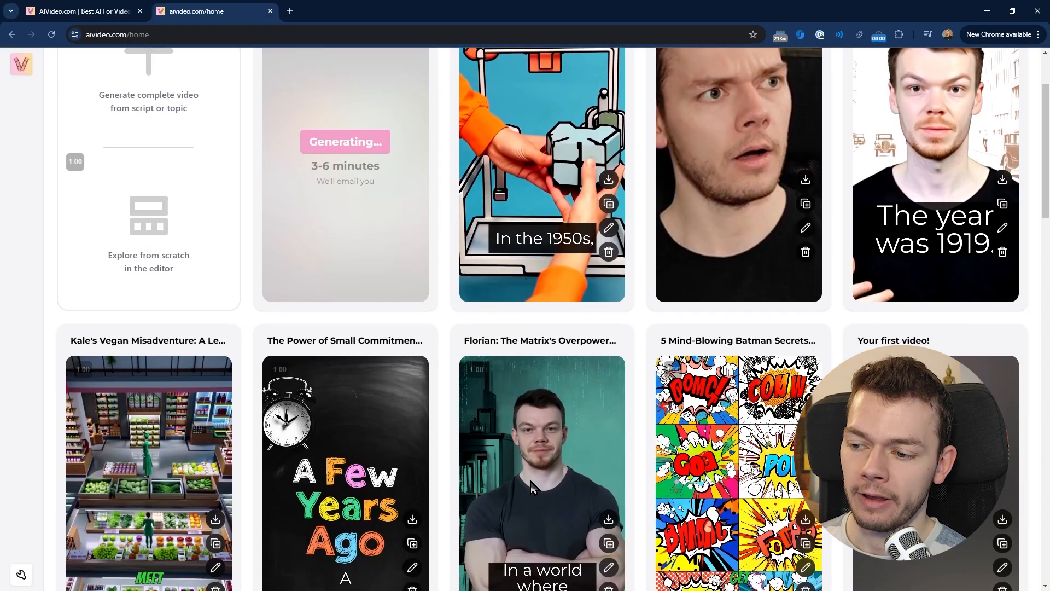
scroll(546, 450, "down", 2)
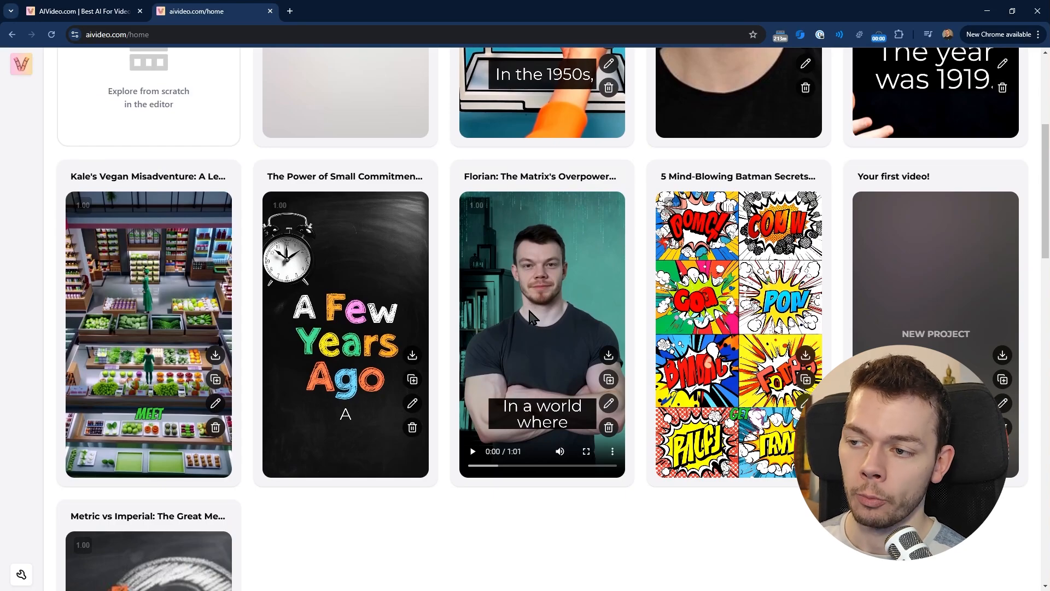
scroll(559, 329, "up", 1)
scroll(559, 329, "up", 4)
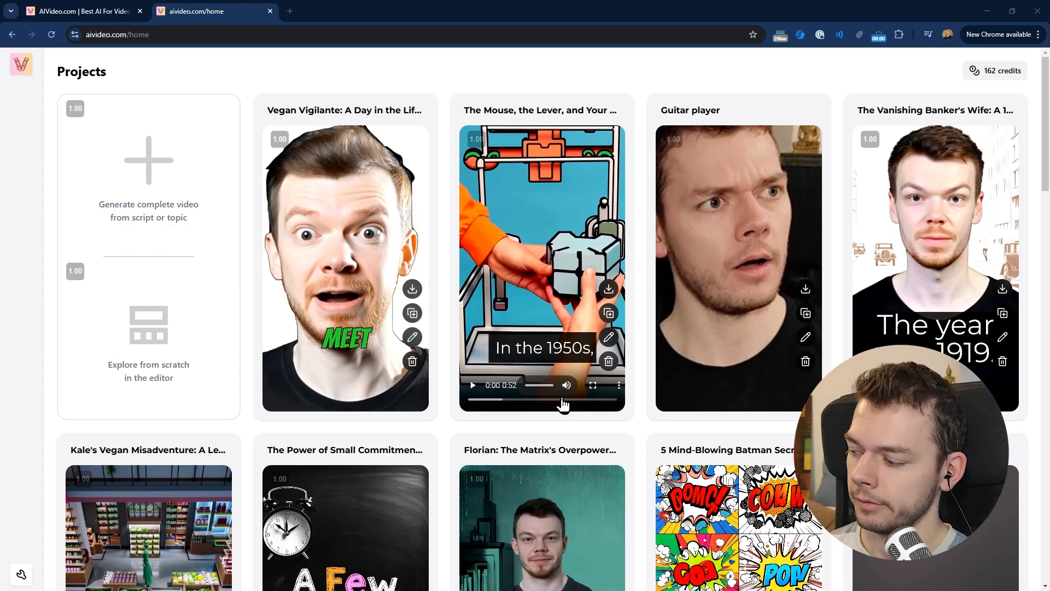
Watch the generated Vegan Vigilante video in full screen through to its end, pausing at individual scenes, and return to the projects.
left_click(394, 386)
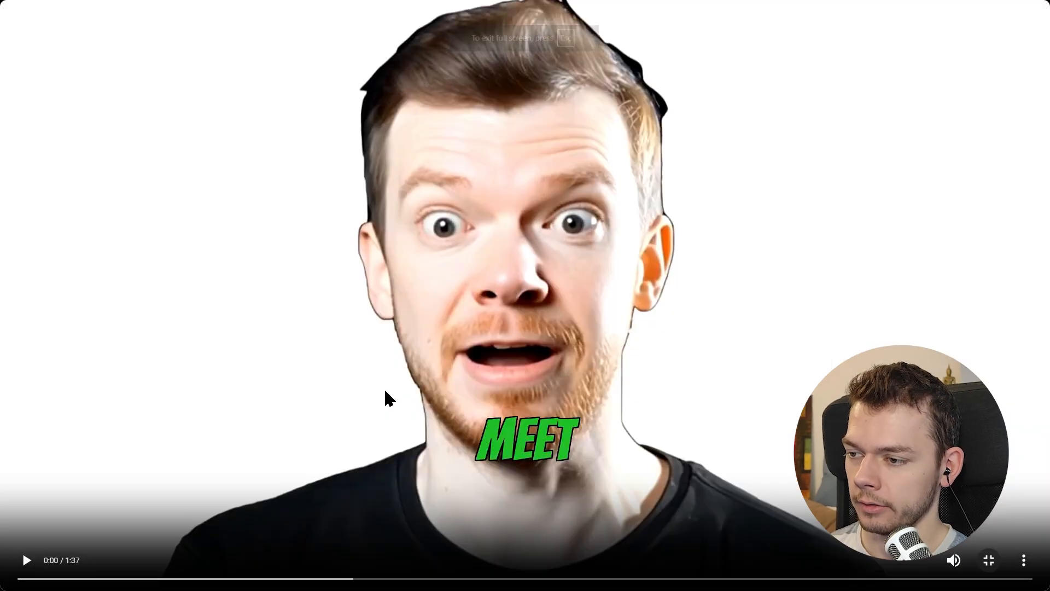
left_click(448, 289)
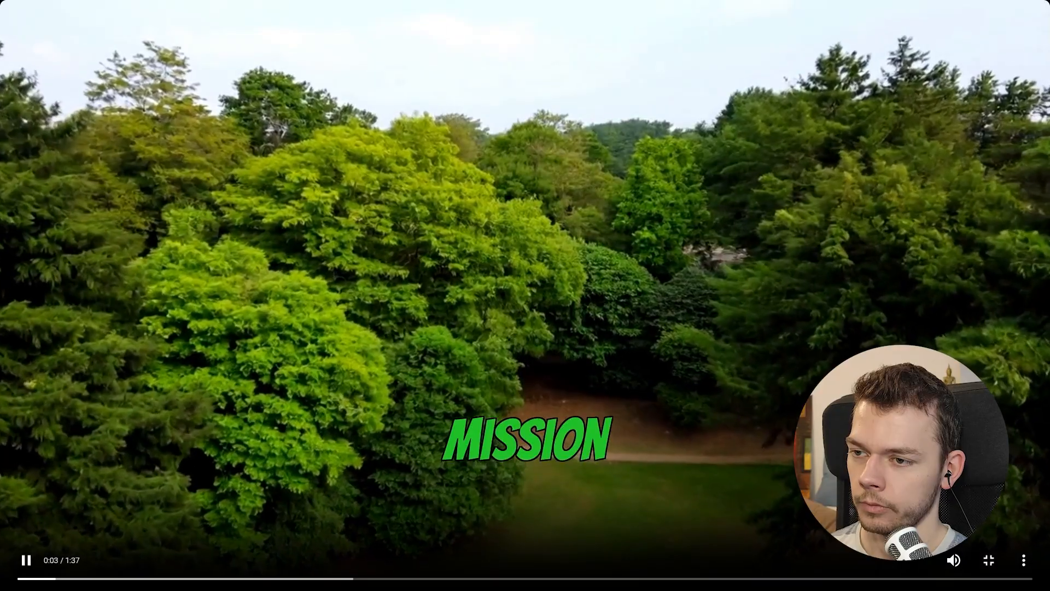
left_click(364, 310)
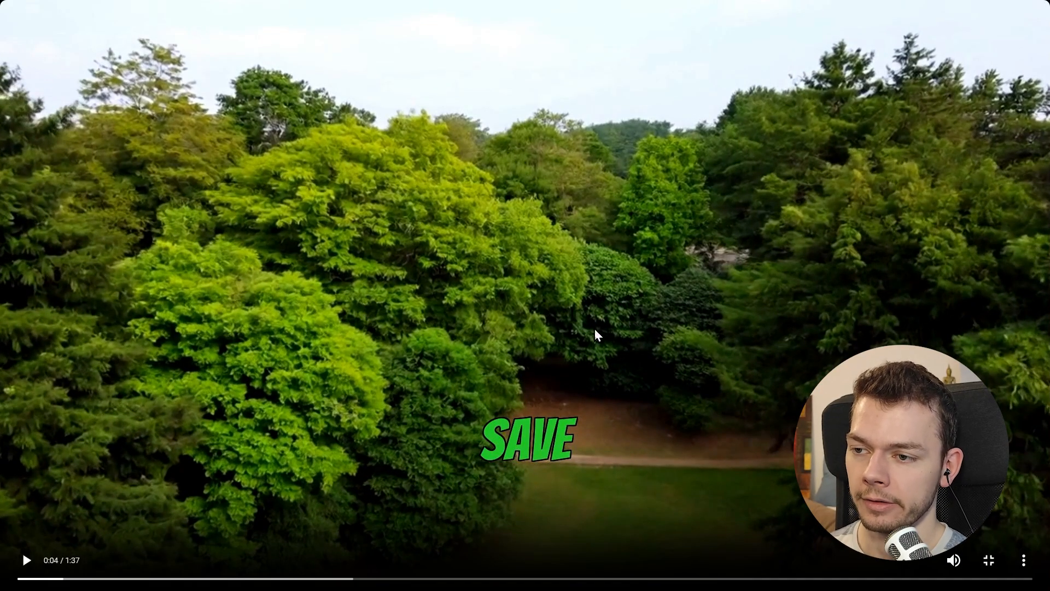
left_click(218, 325)
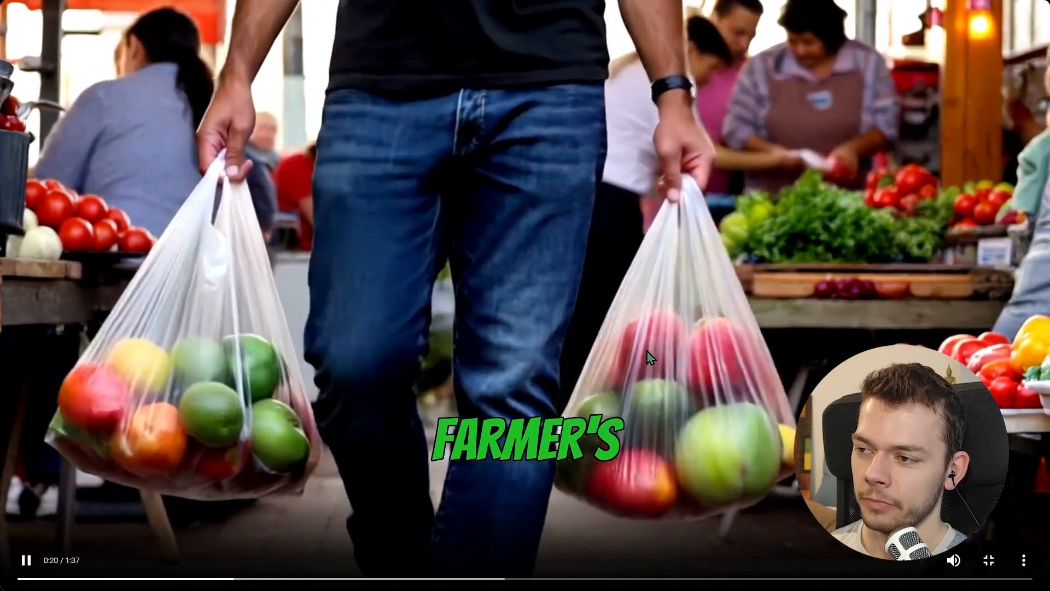
left_click(647, 351)
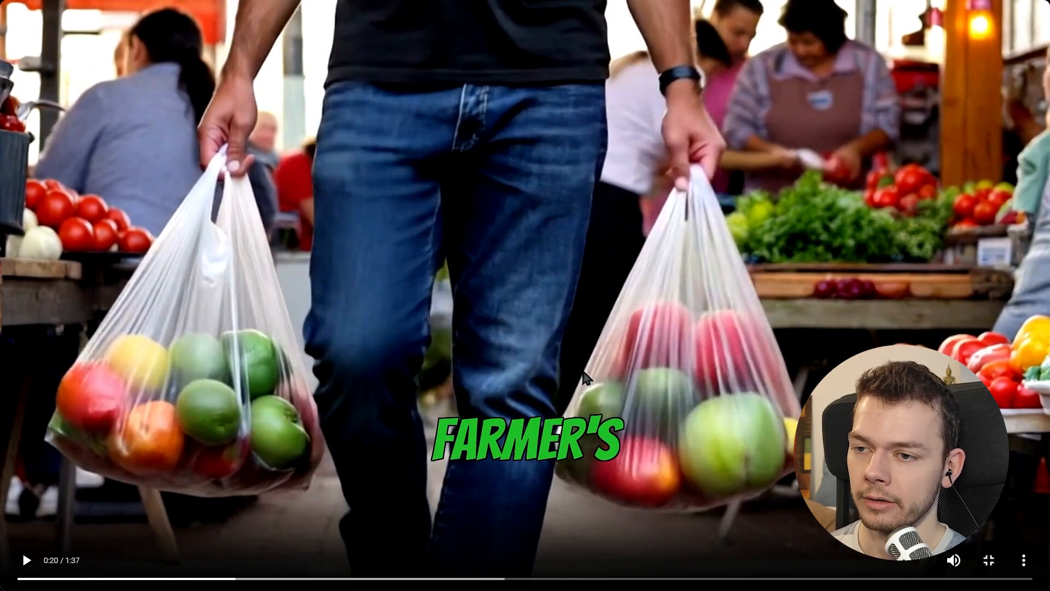
left_click(184, 380)
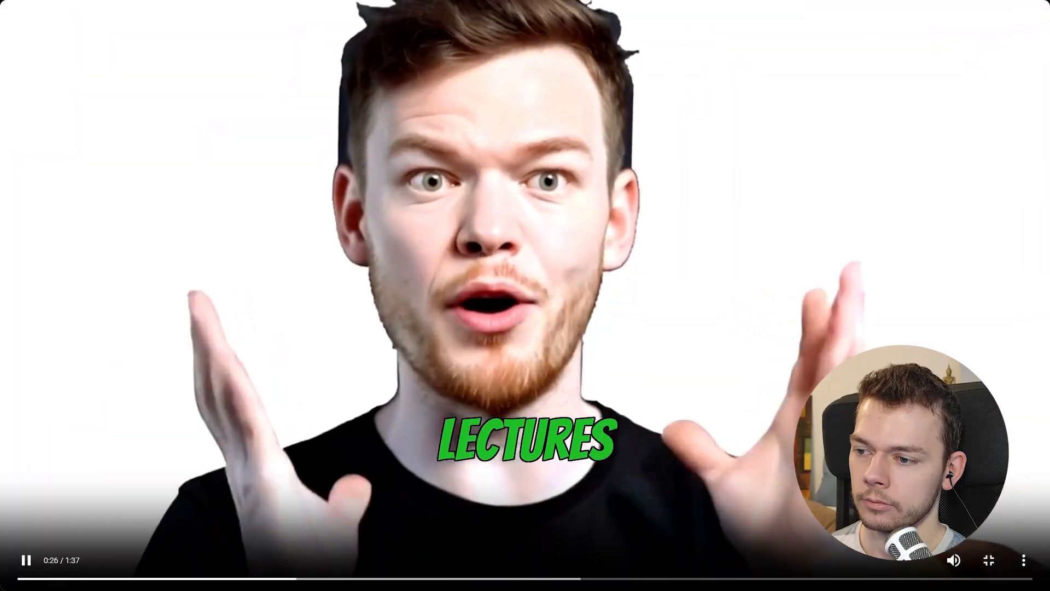
left_click(557, 225)
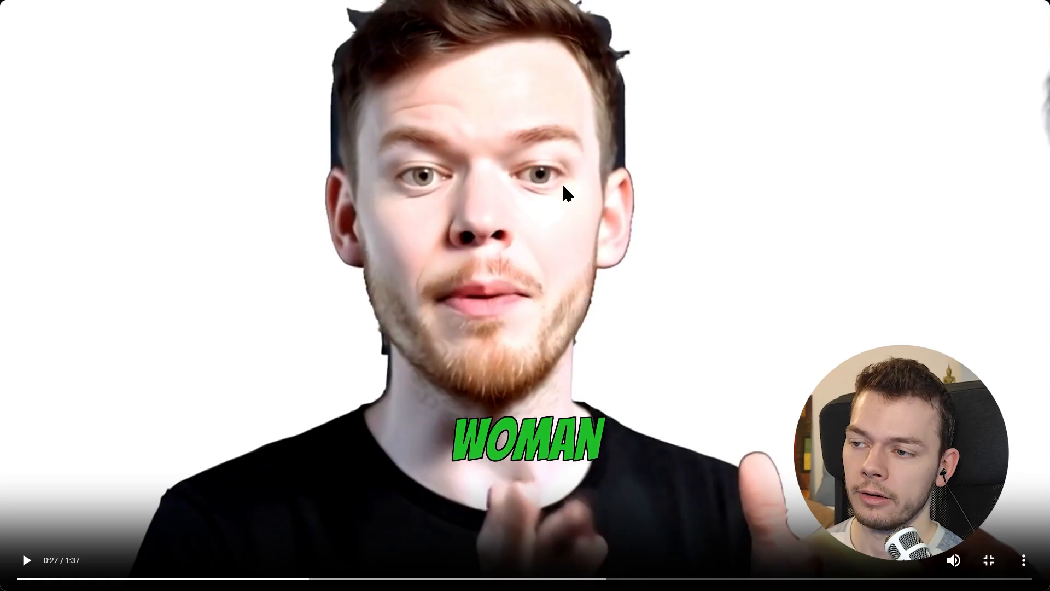
left_click(621, 240)
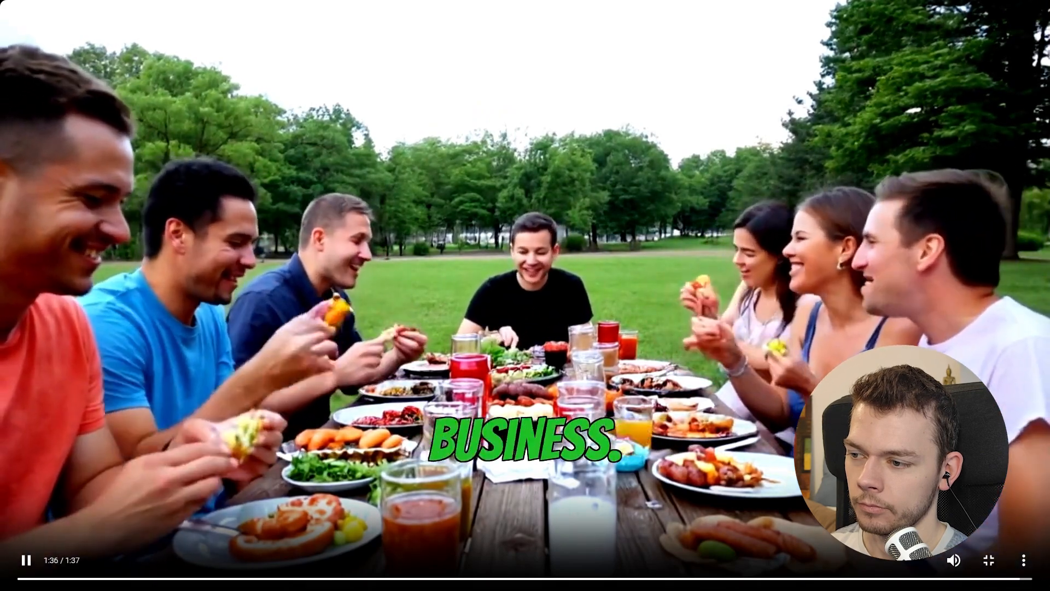
key("Escape")
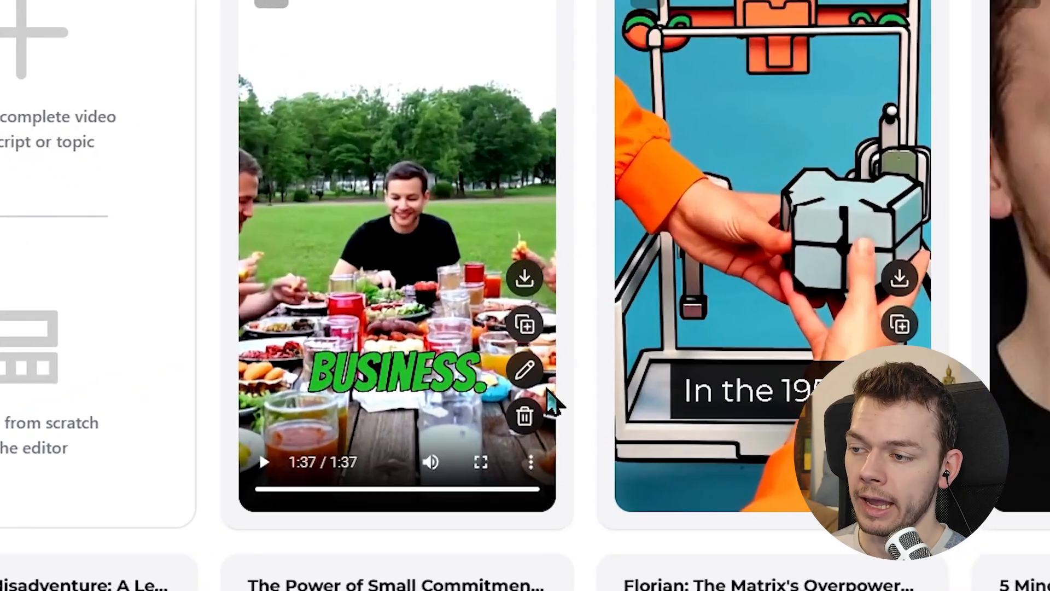
Open the Vegan Vigilante project for editing and go to the cardboard-sign protest scene at about 49 seconds.
left_click(526, 380)
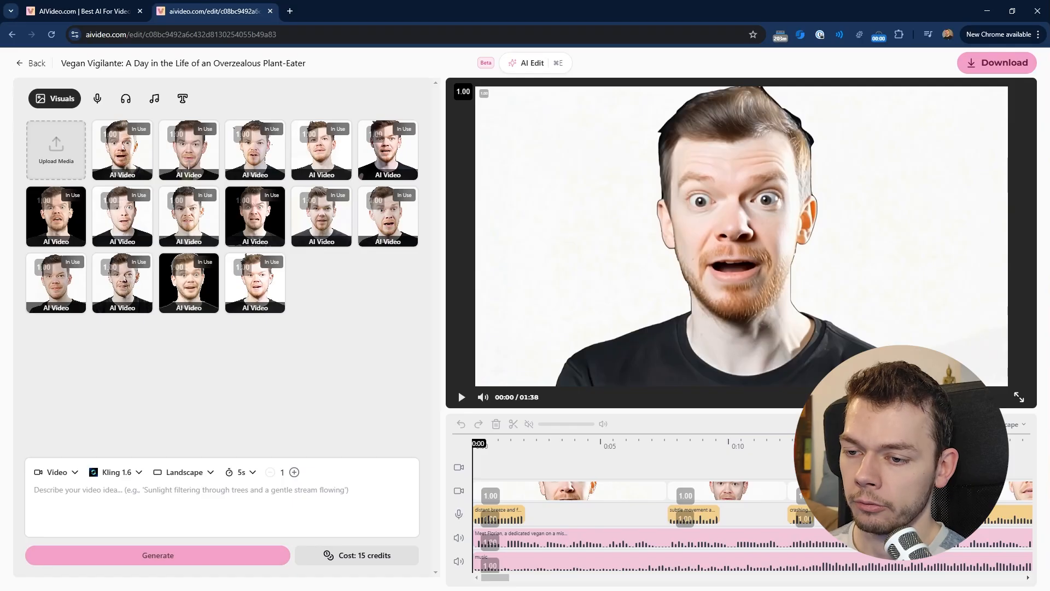
left_click(860, 442)
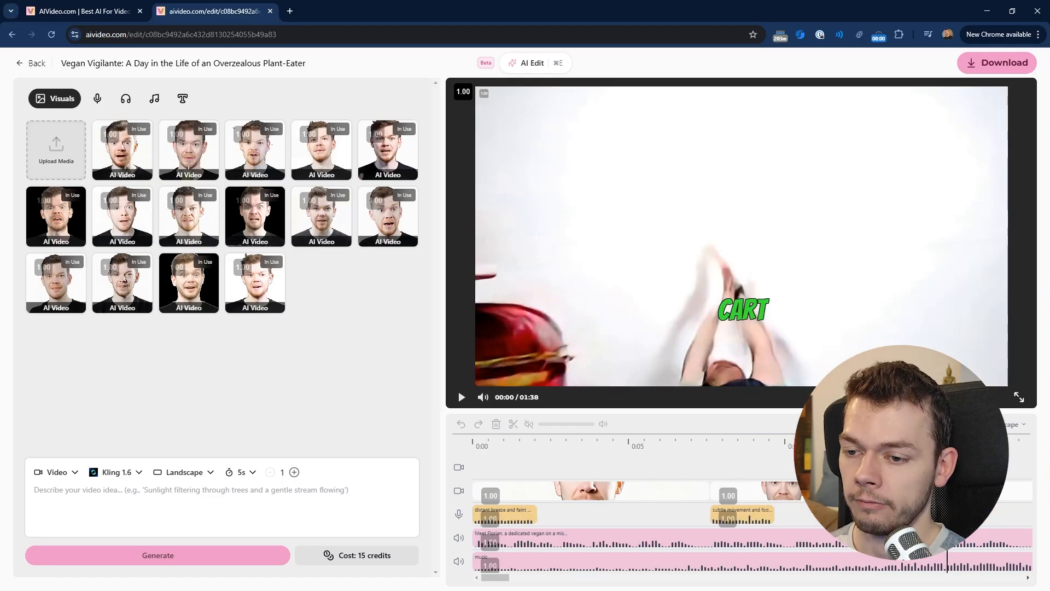
left_click_drag(511, 578, 566, 575)
left_click(642, 443)
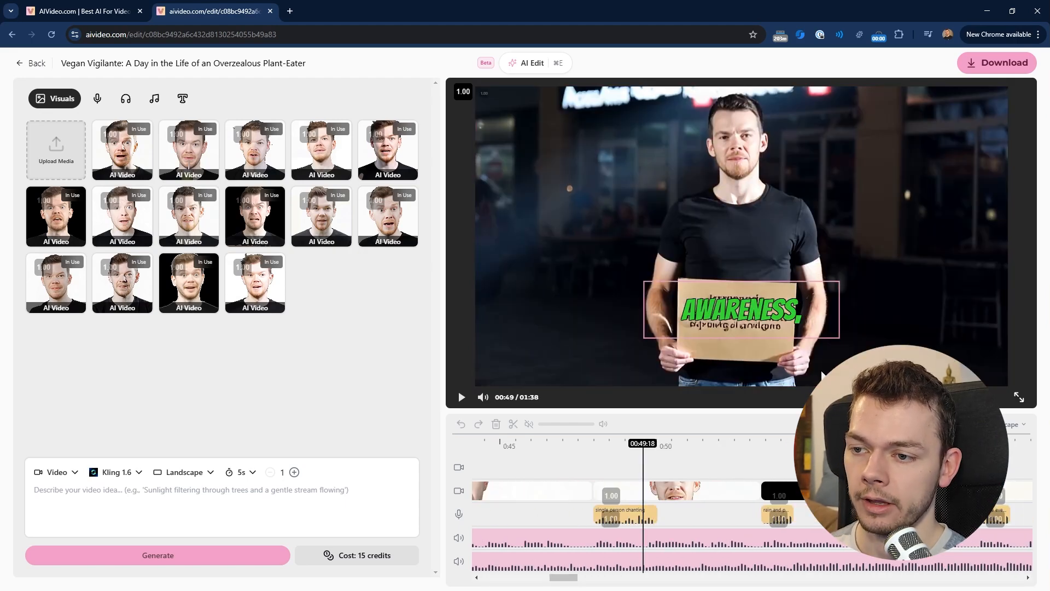
left_click(744, 331)
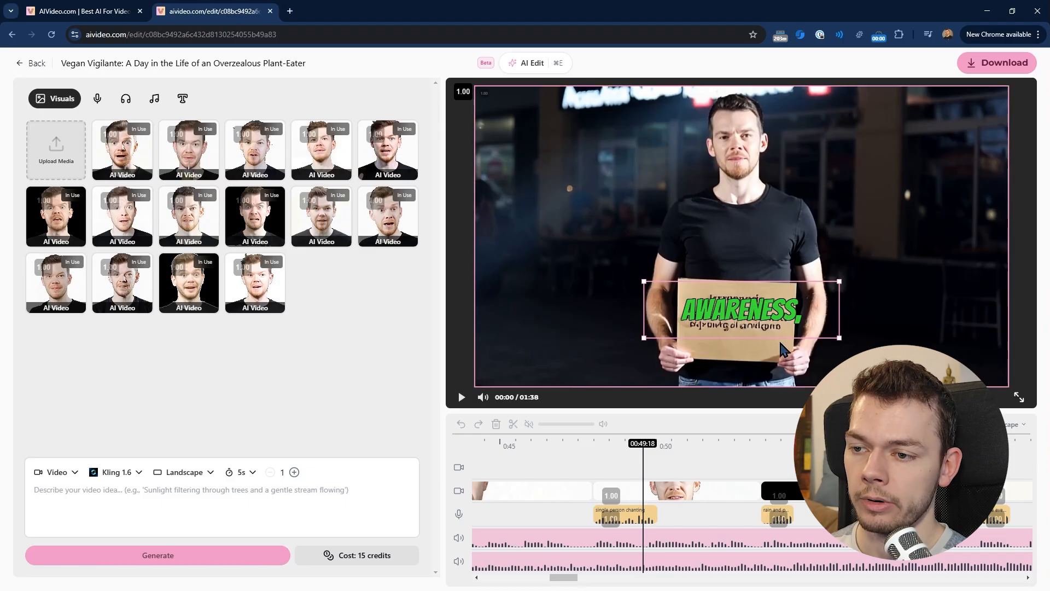
Delete the cardboard-sign protest clip from the video track and place the playhead at the start of the gap.
left_click(703, 443)
left_click(688, 491)
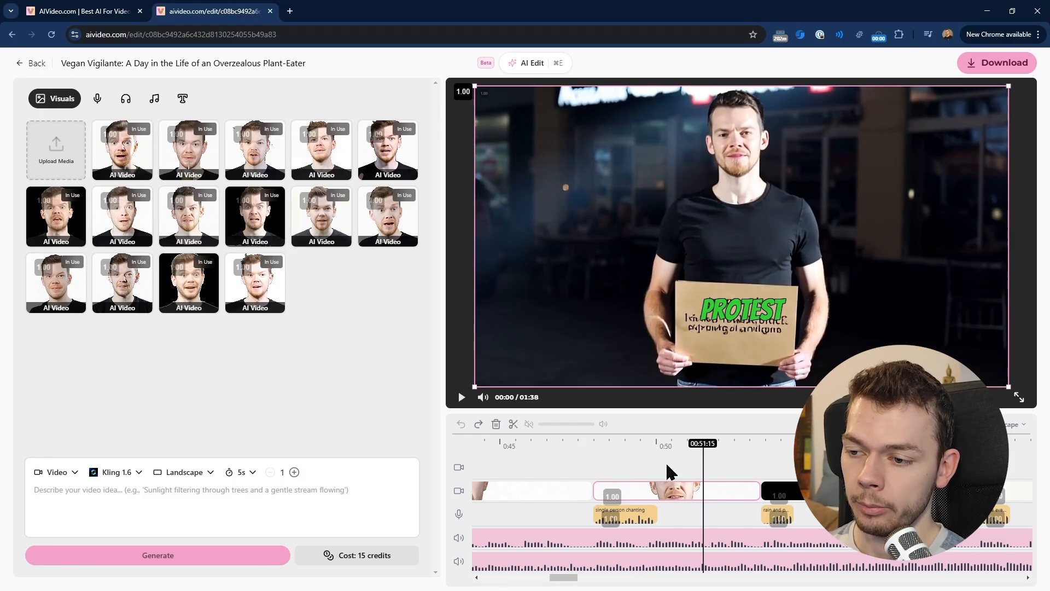
key("Delete")
left_click(592, 440)
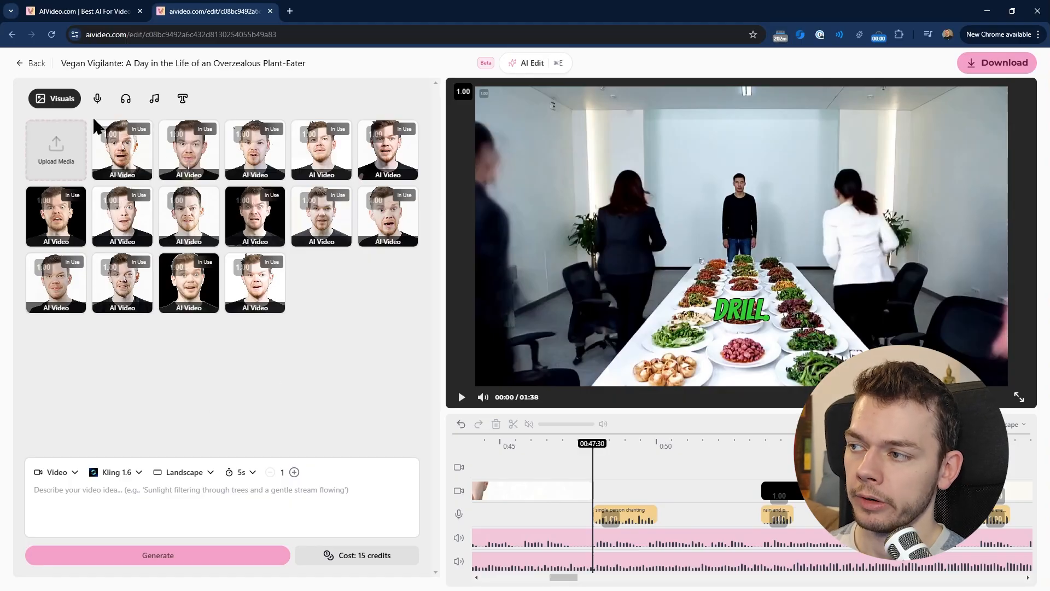
left_click(97, 99)
left_click(137, 100)
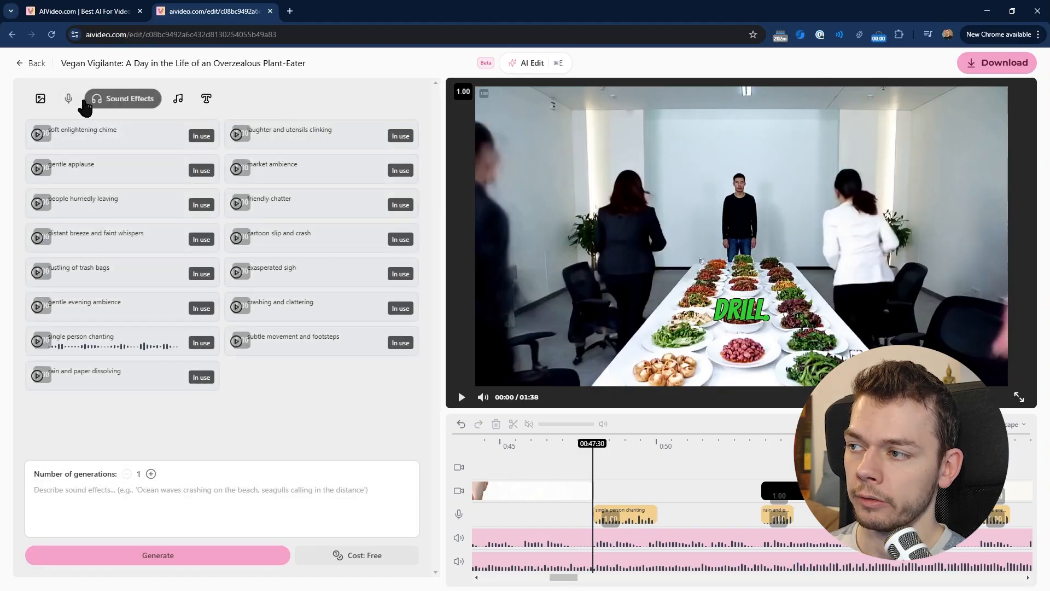
left_click(40, 98)
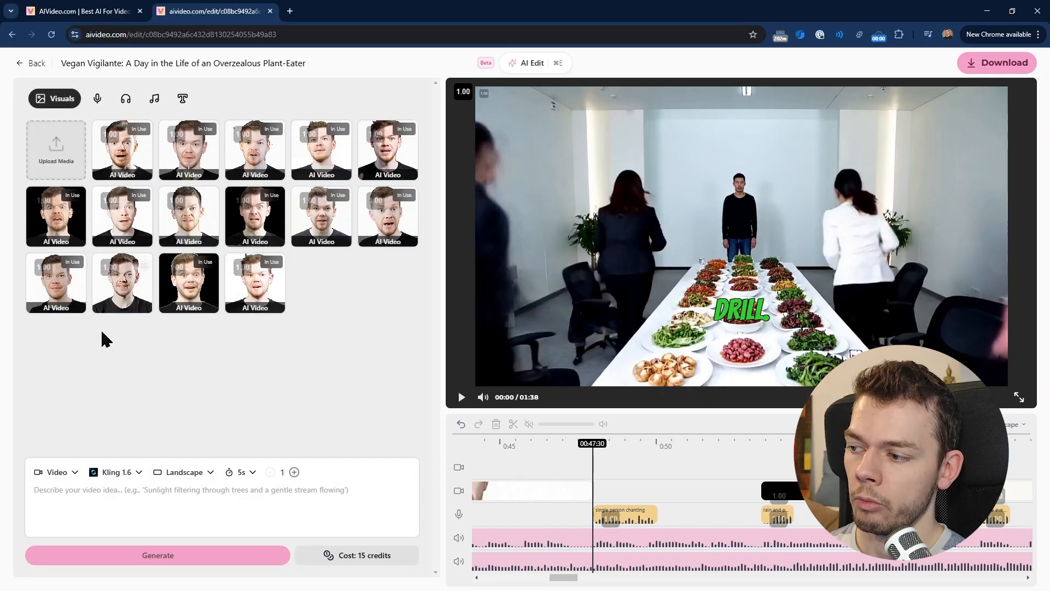
left_click(70, 477)
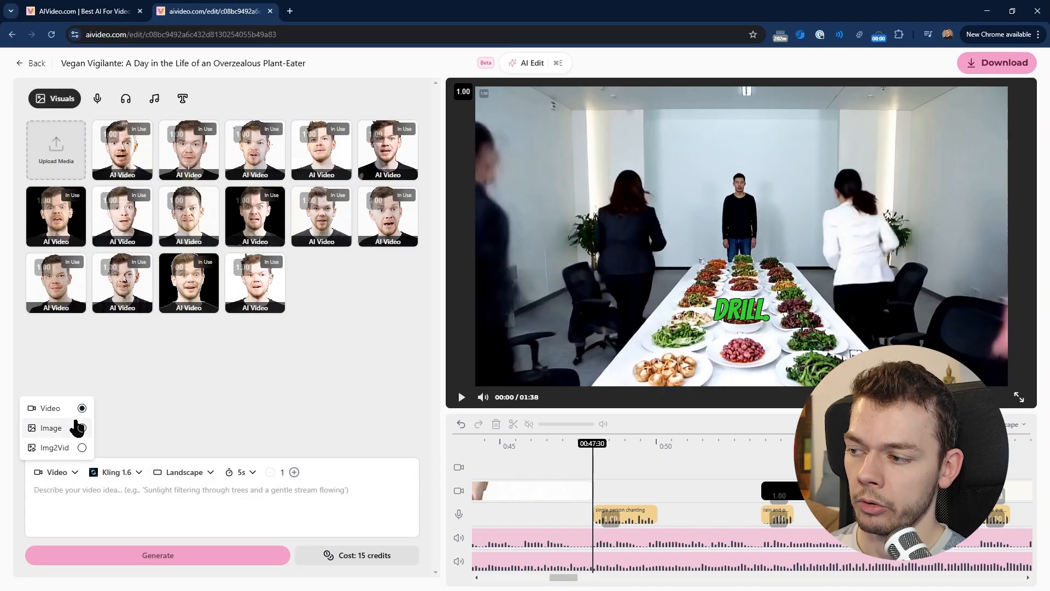
left_click(112, 424)
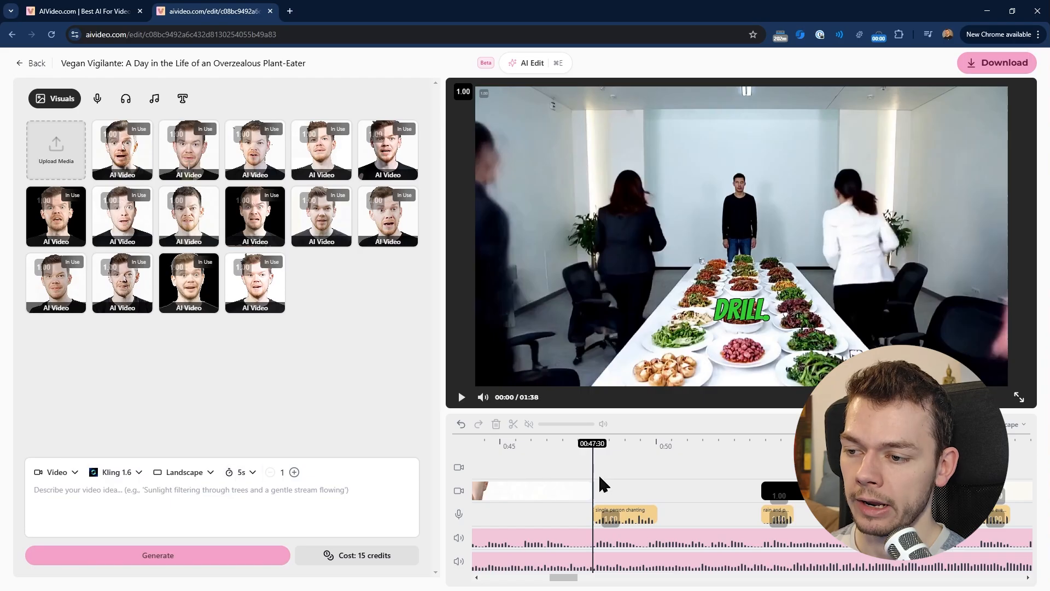
Generate one 5-second landscape Kling 1.6 video of the main character, by first name, "protesting alone In front of a steak house" to fill the gap.
left_click(763, 437)
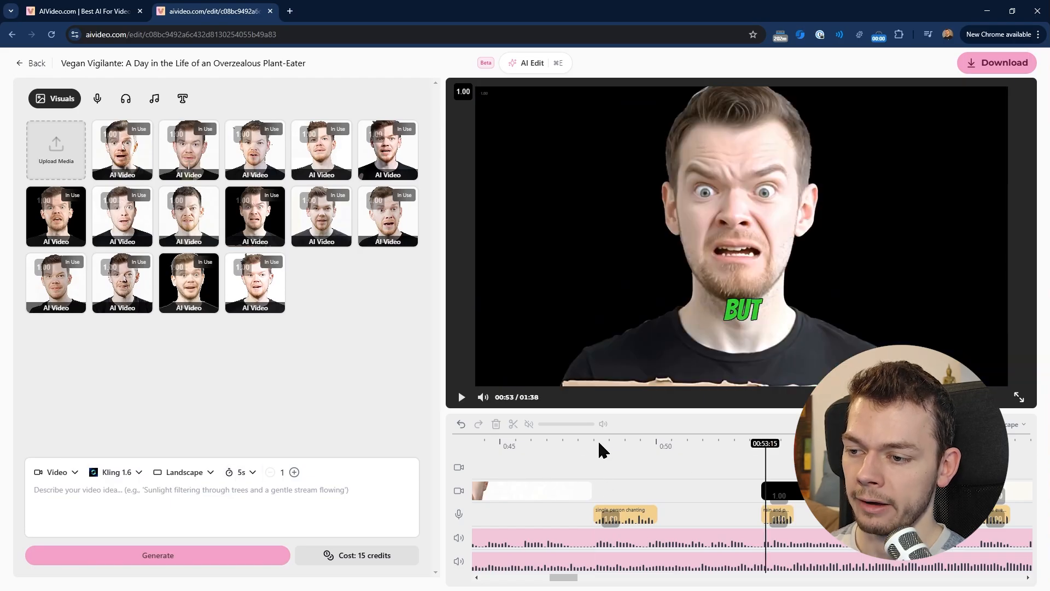
left_click(596, 440)
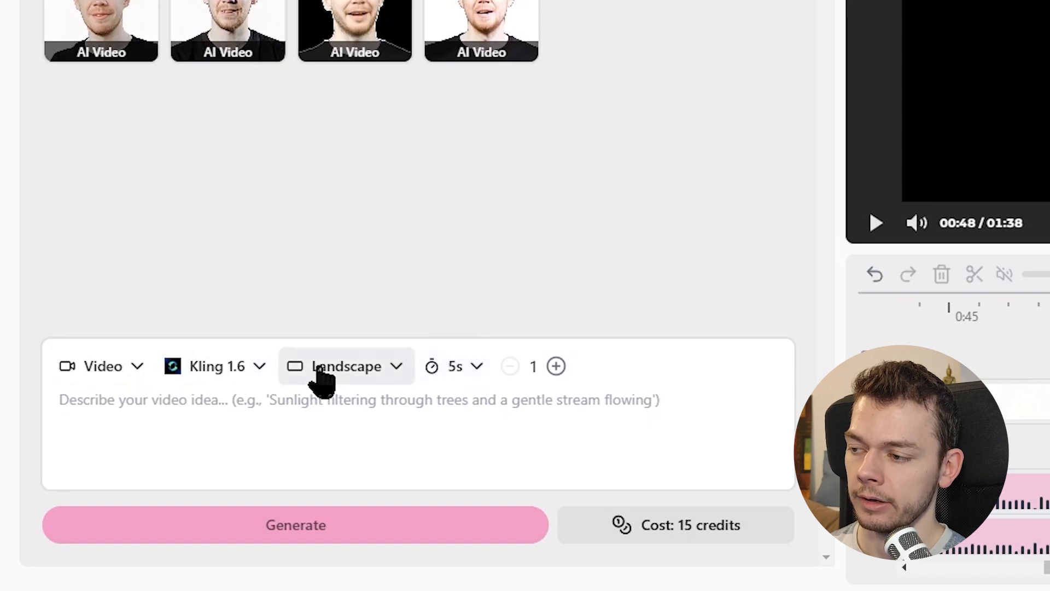
left_click(217, 374)
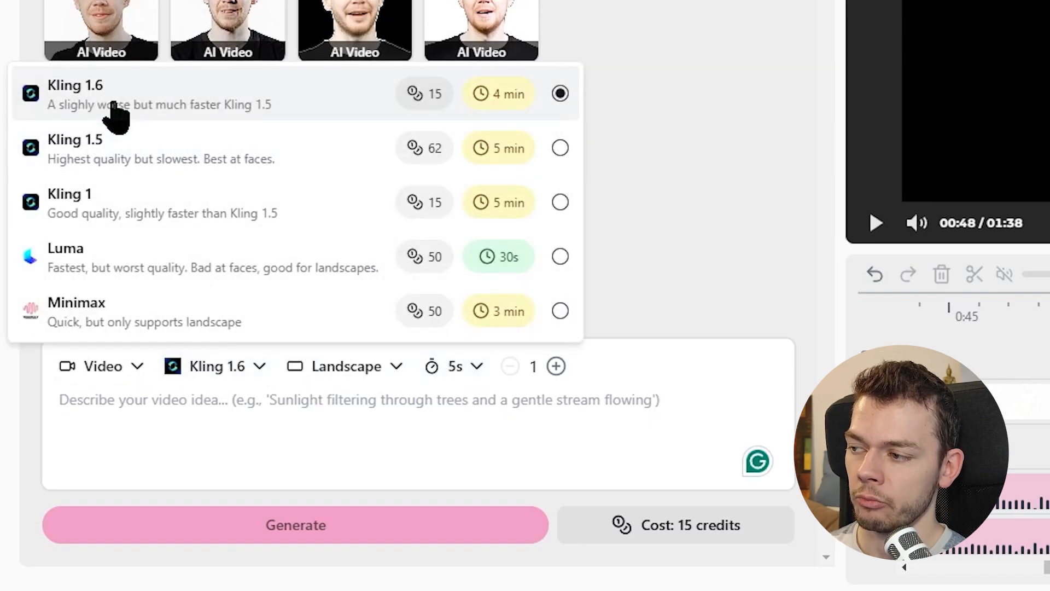
left_click(722, 140)
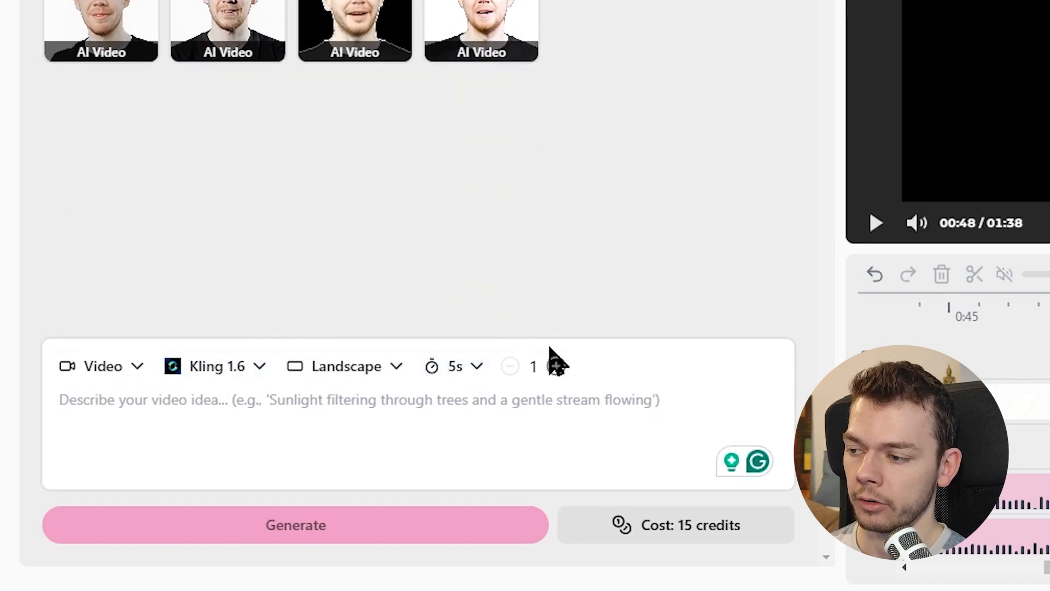
left_click(199, 416)
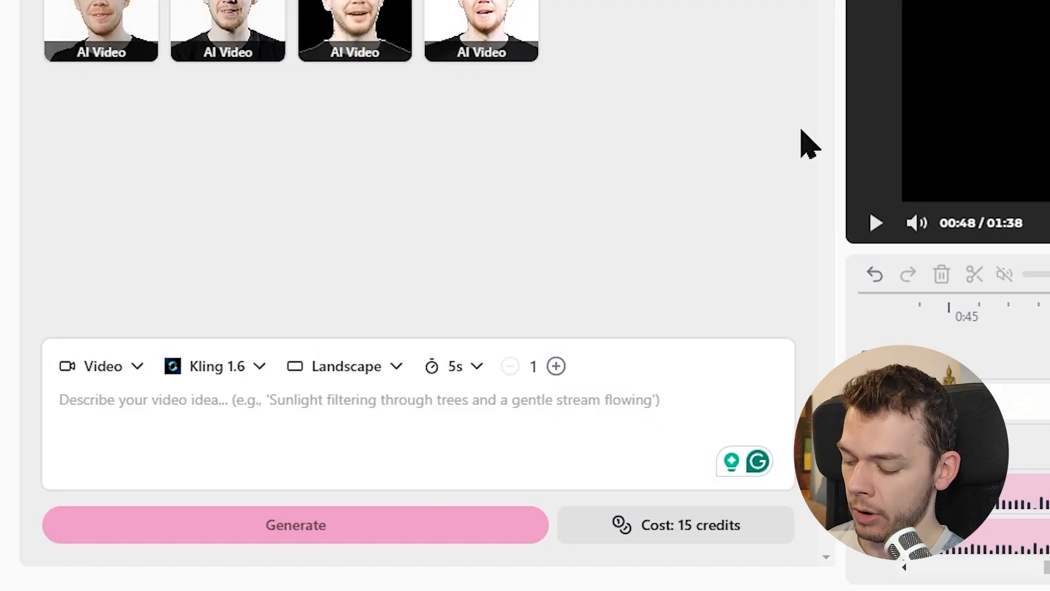
type("Florian protesting In front of a steak h")
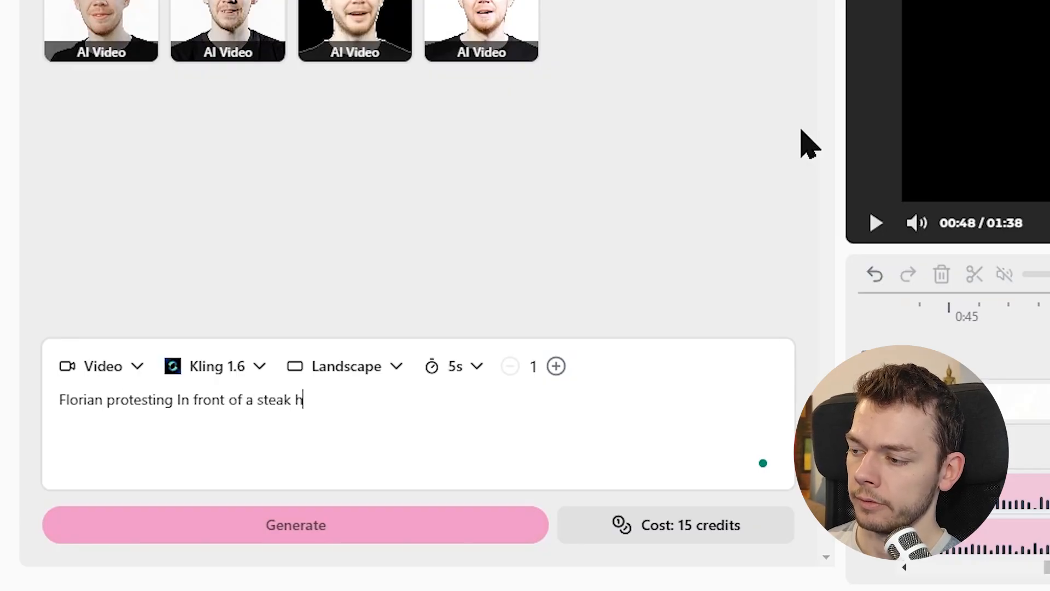
key("ctrl+Left")
key("ctrl+Left")
key("ctrl+Left")
type("alone")
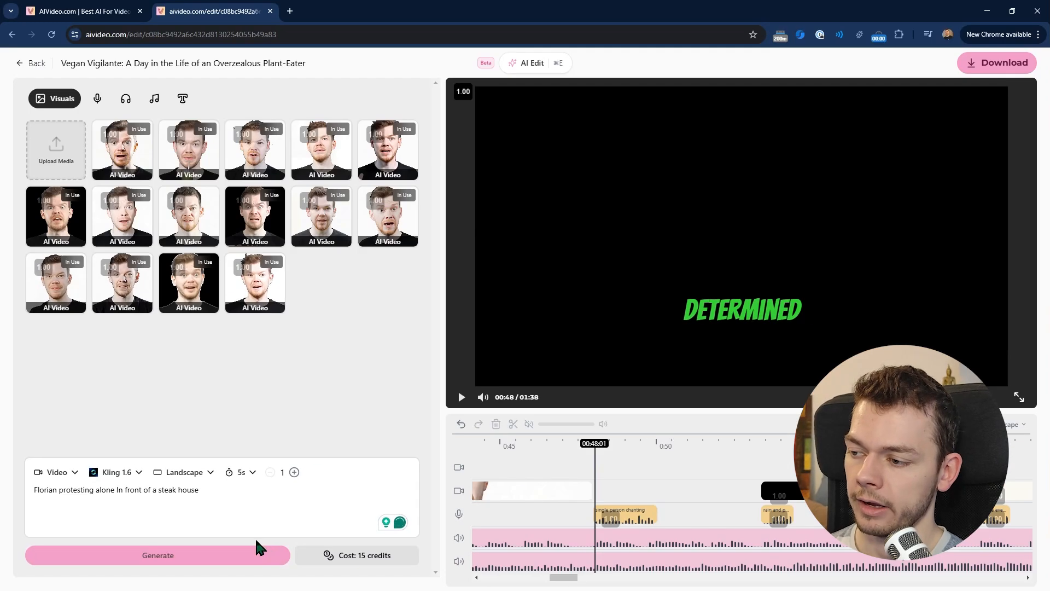
left_click(176, 557)
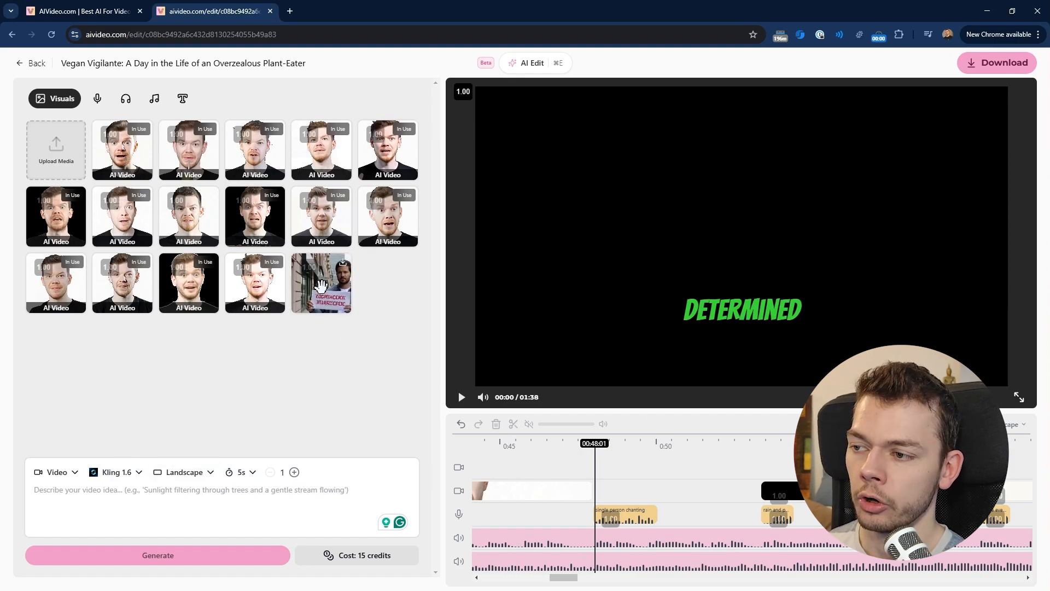
Insert the new steak house protest clip into the gap at about 48 seconds in the video track and play it back.
left_click_drag(313, 288, 629, 488)
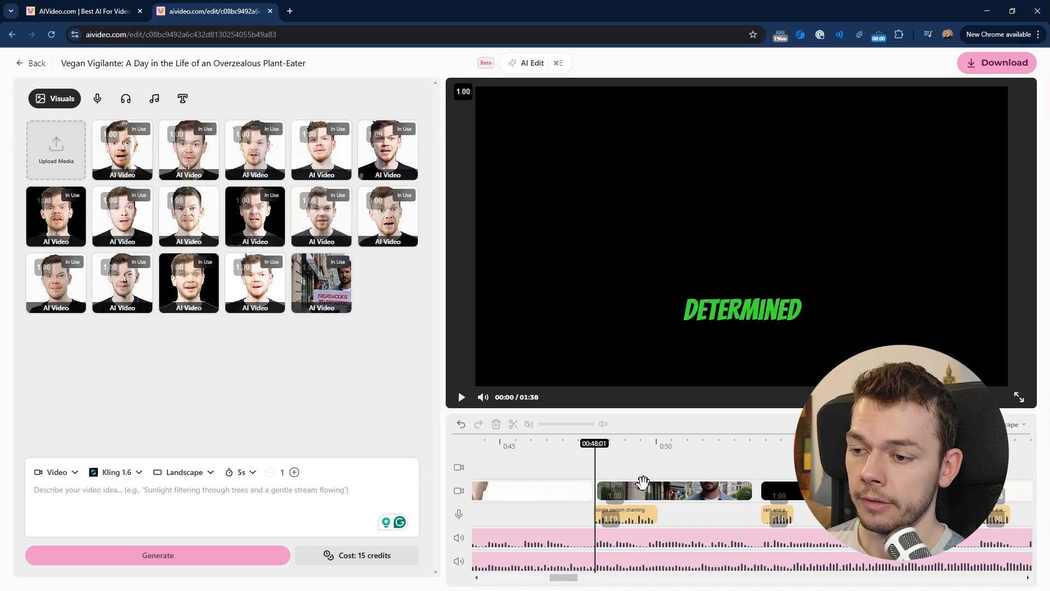
key("space")
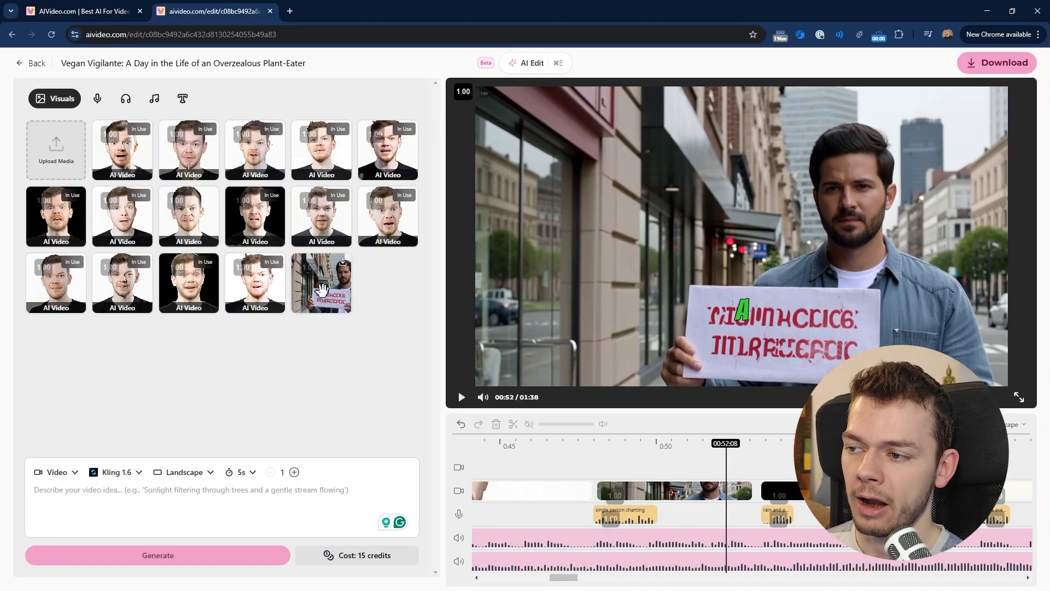
Undo the steak house clip replacement to restore the original cardboard-sign protest clip on the video track.
left_click(674, 491)
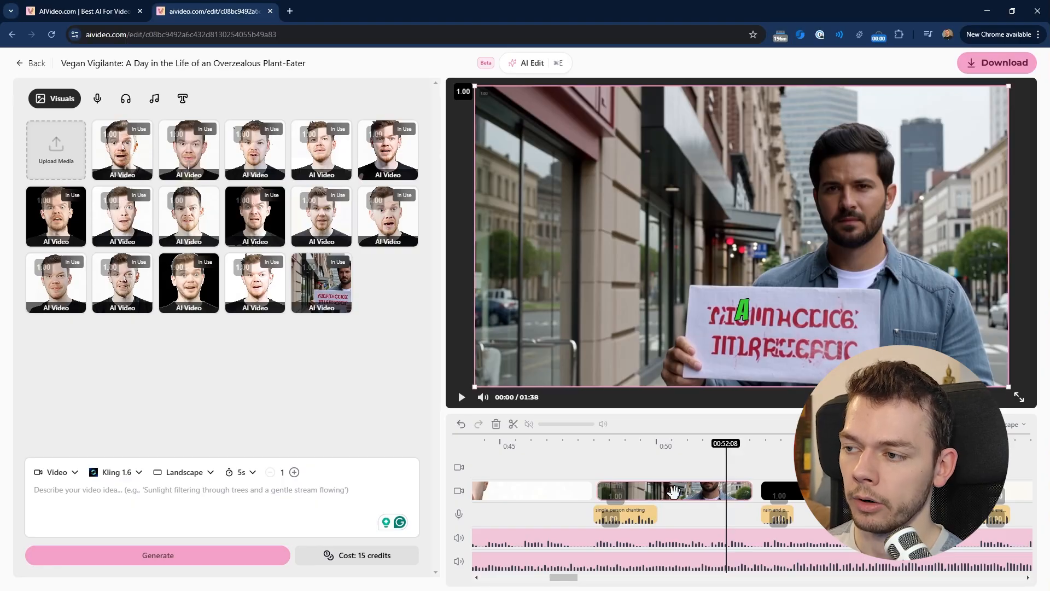
key("ctrl+z")
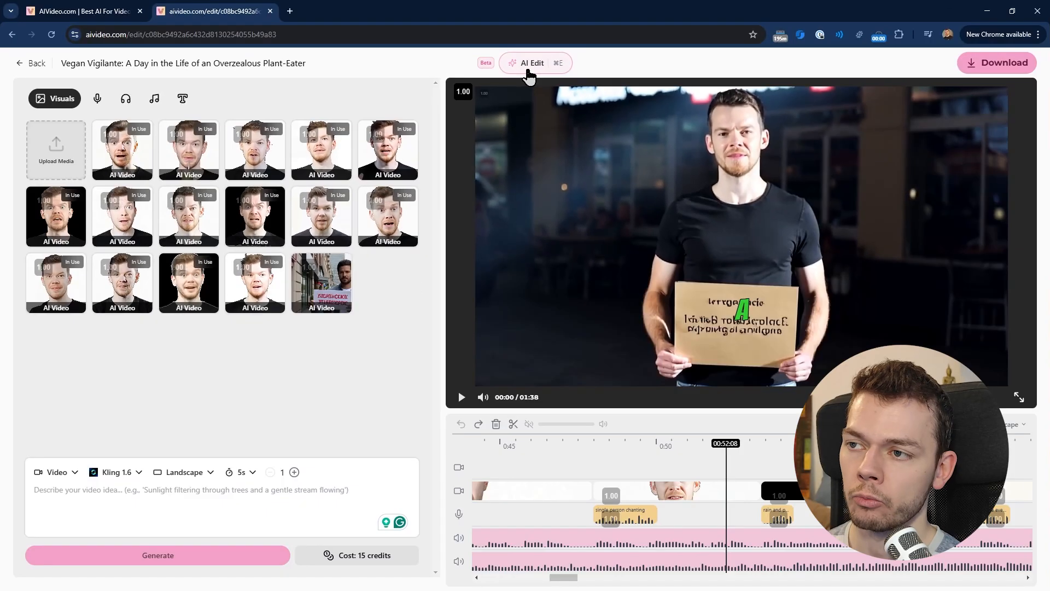
left_click(589, 132)
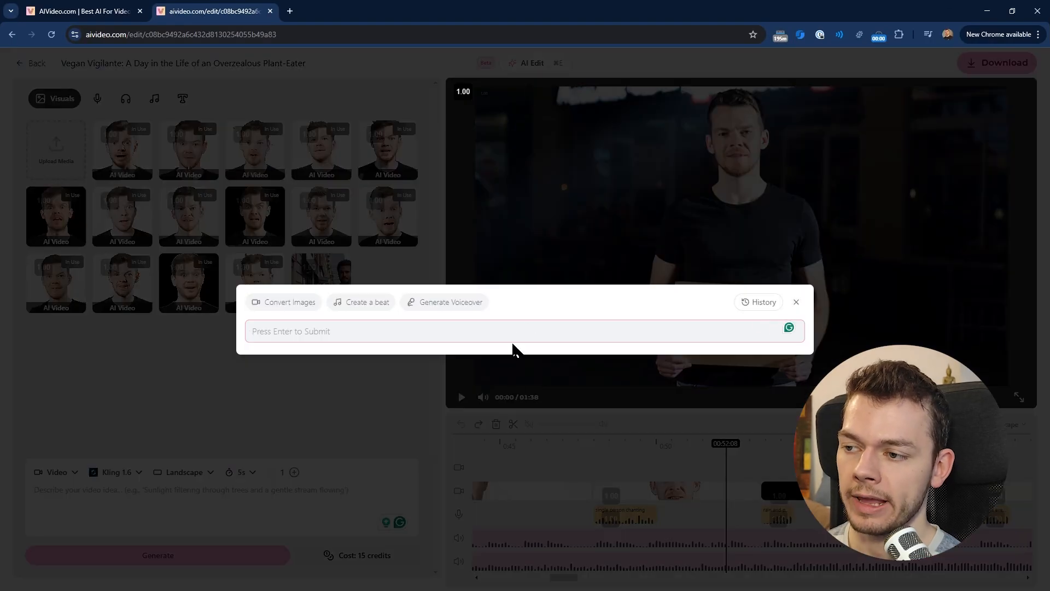
left_click(513, 332)
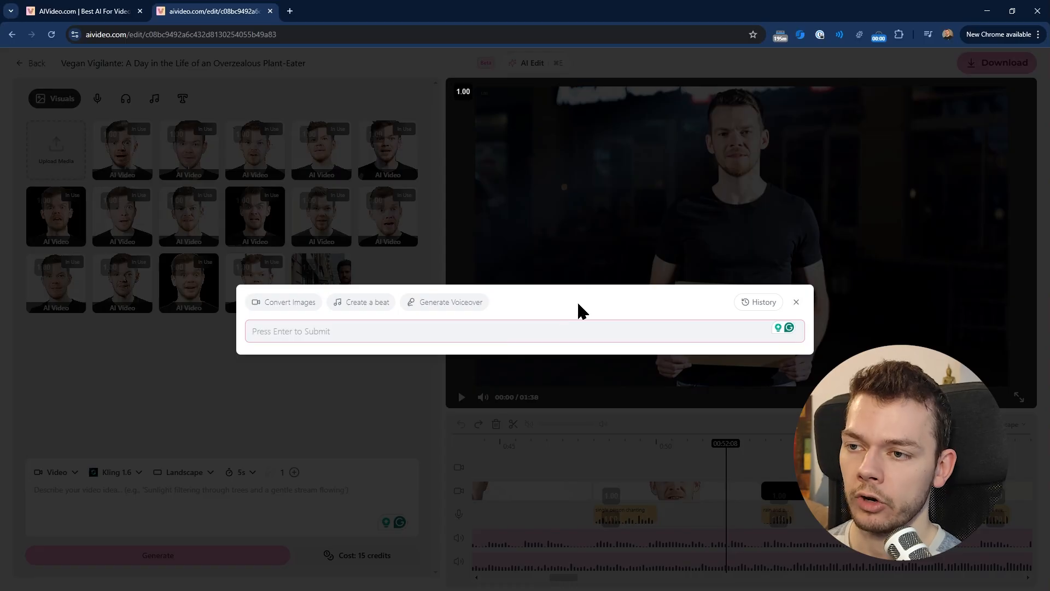
left_click(635, 375)
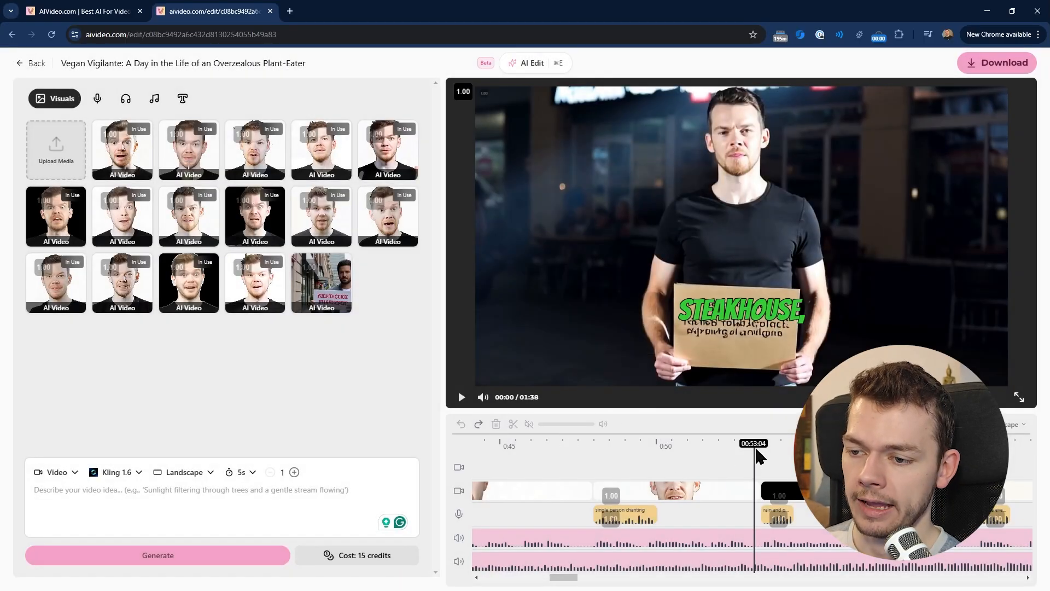
Submit an AI Edit request that at 0:50 the main character, by first name, stands angrily in front of a steak house holding a "stop eating meat" sign.
left_click_drag(759, 456, 706, 463)
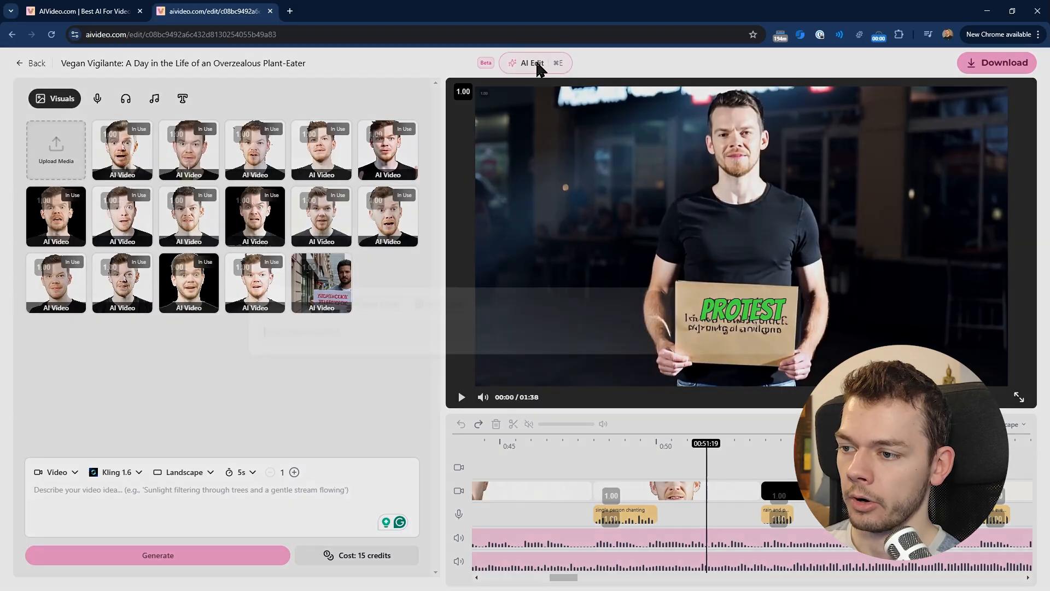
left_click(535, 66)
type("At 0")
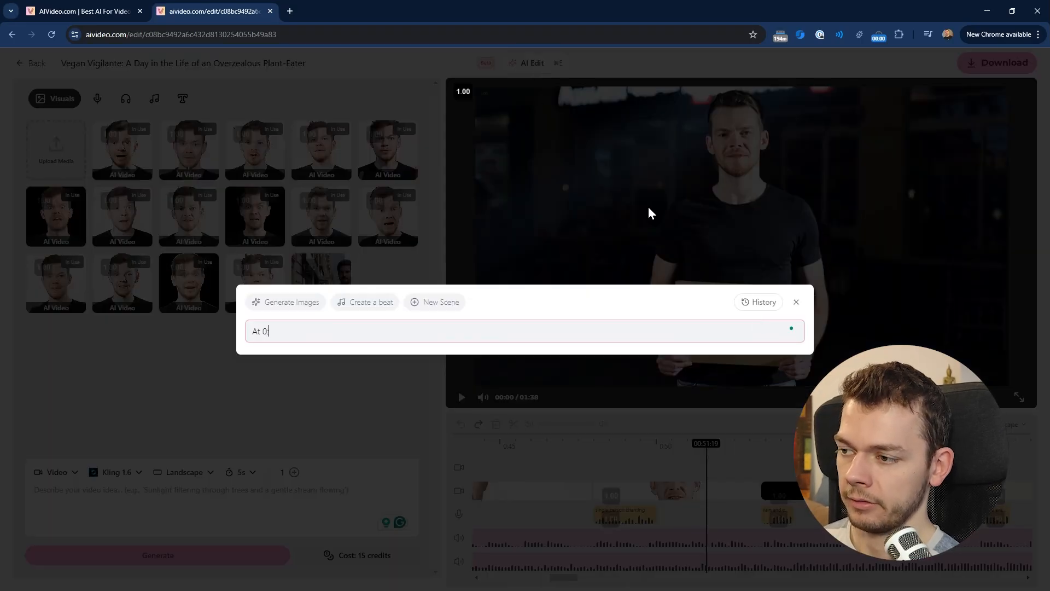
type(":50 Florian should stand in front of a steak house with an angry look on his face and holding up a sign saying \"stop eating meat\"")
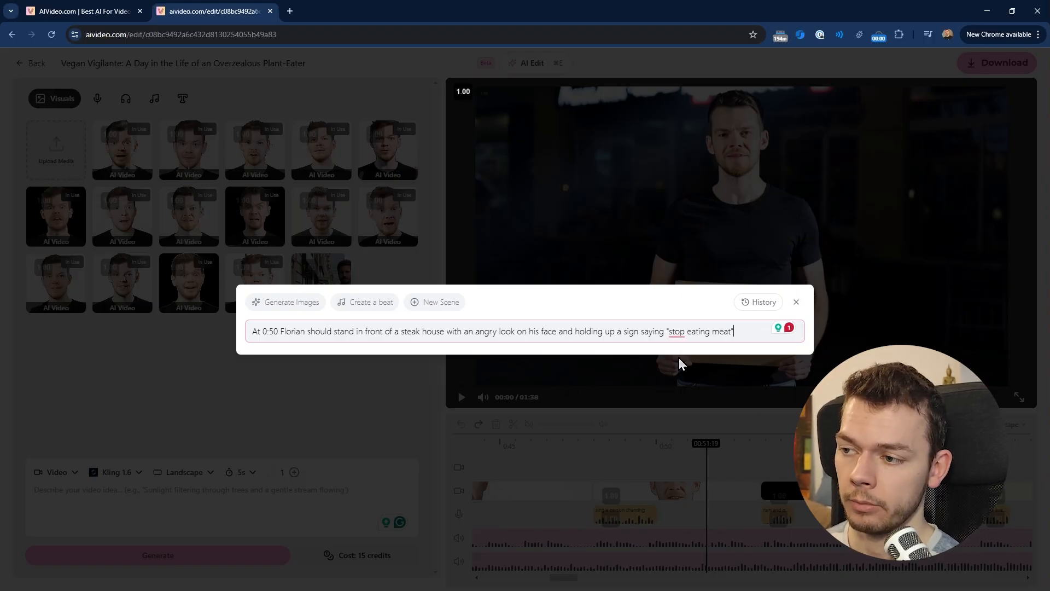
key("Return")
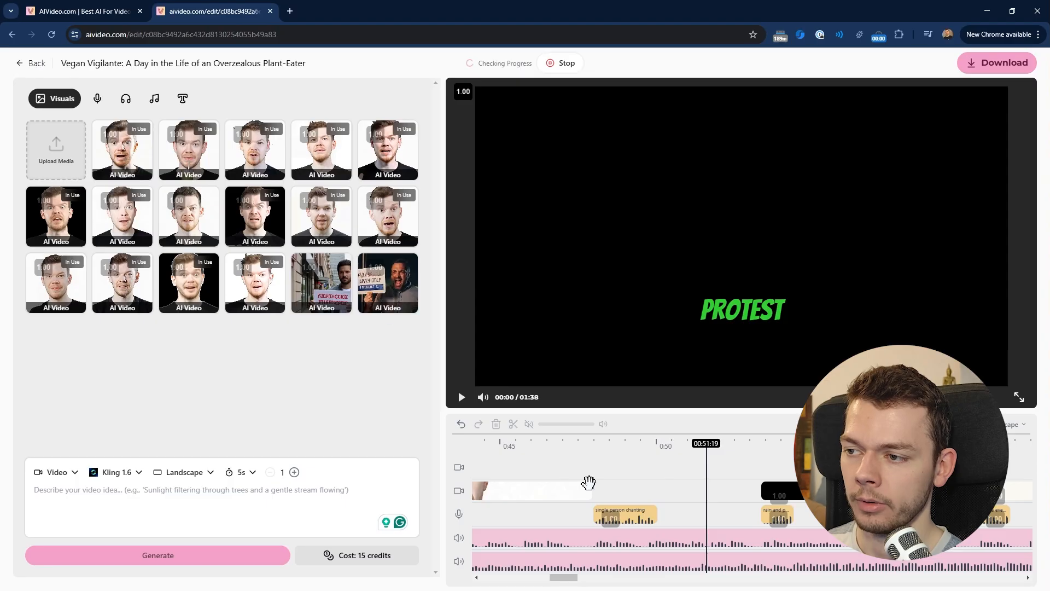
Examine the AI-edited steak house clip on the video track and play it back from about 50 seconds.
left_click(393, 290)
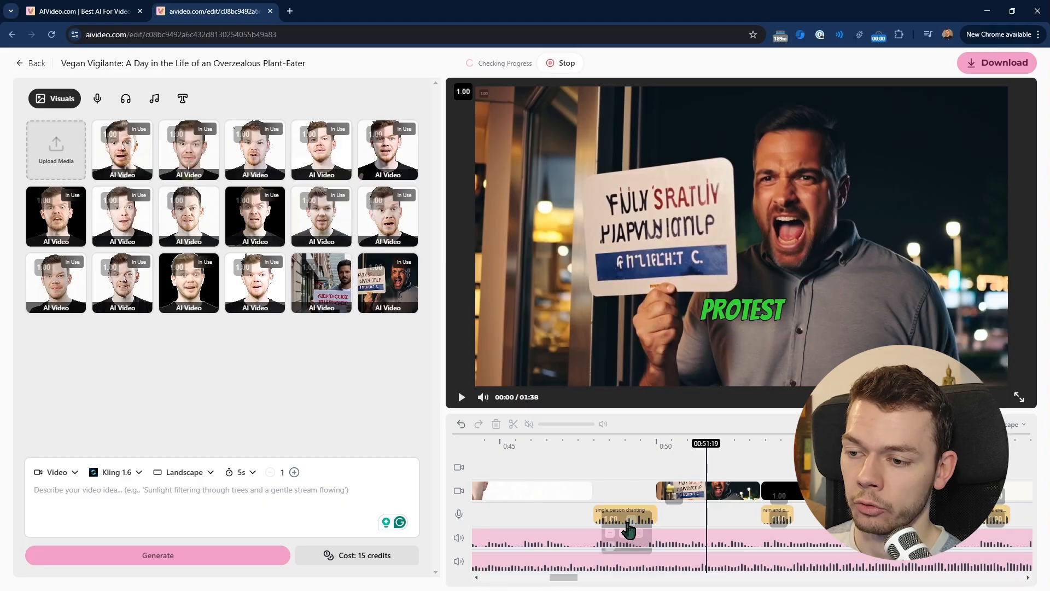
left_click(713, 514)
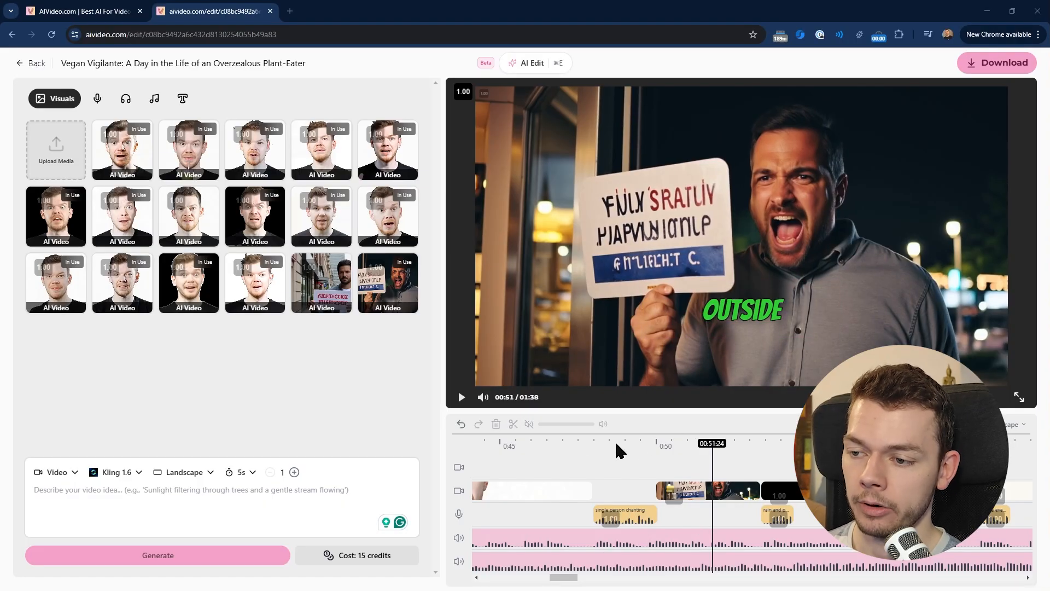
left_click(633, 442)
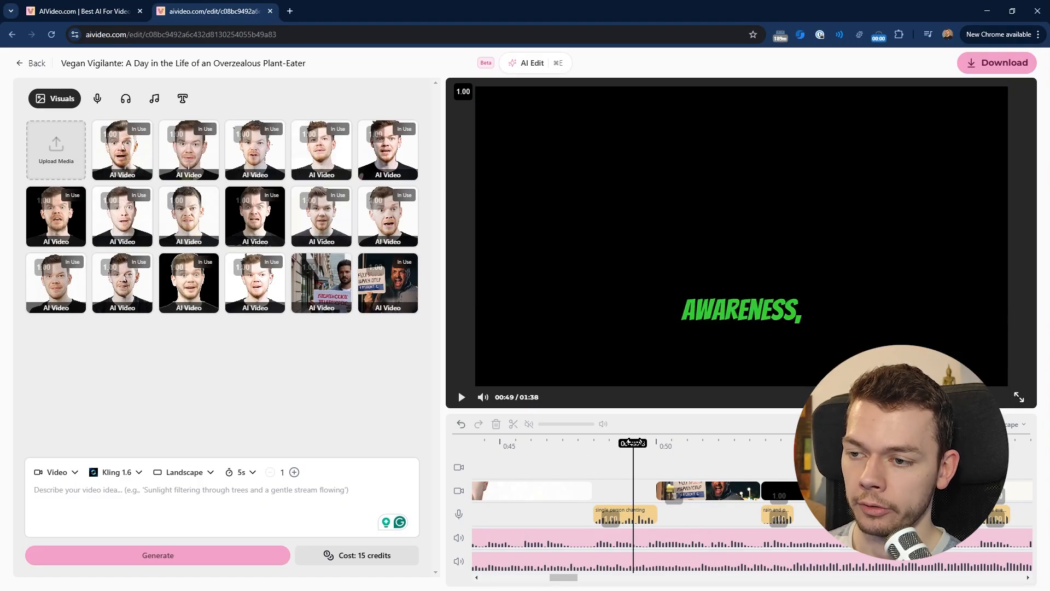
left_click(668, 444)
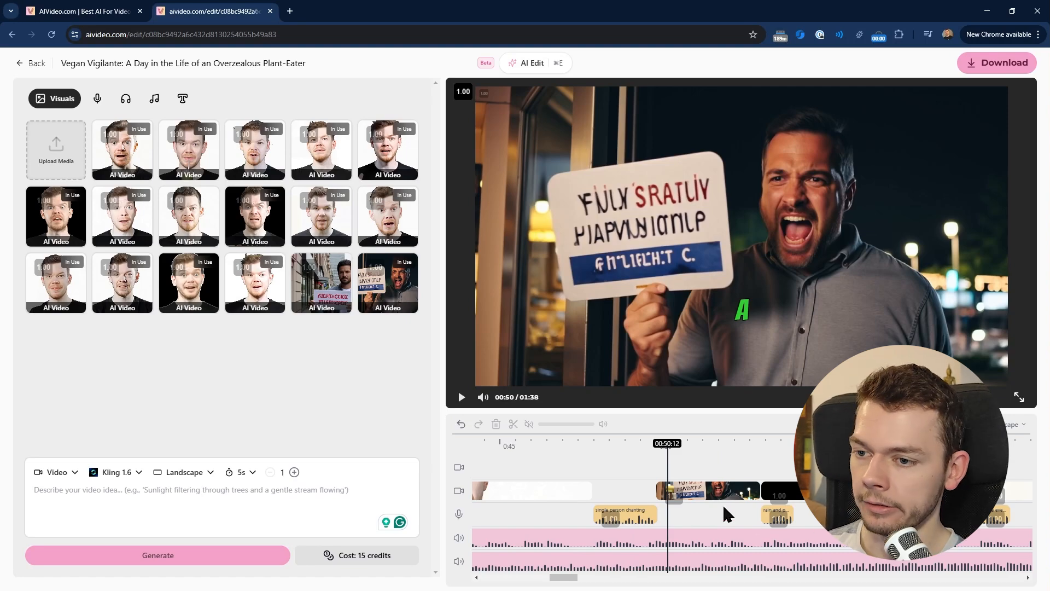
left_click(456, 397)
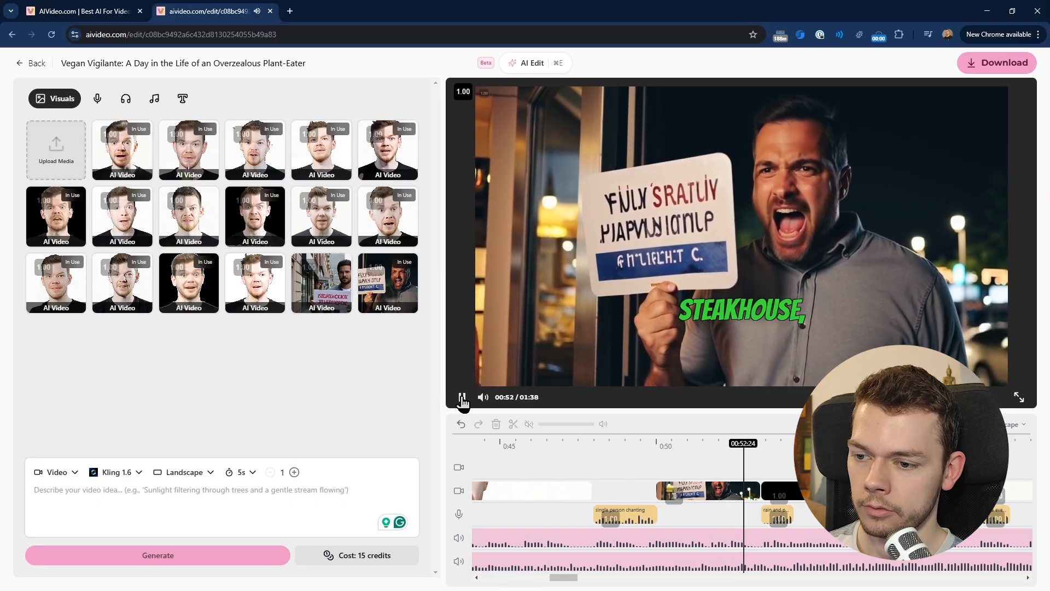
left_click(462, 398)
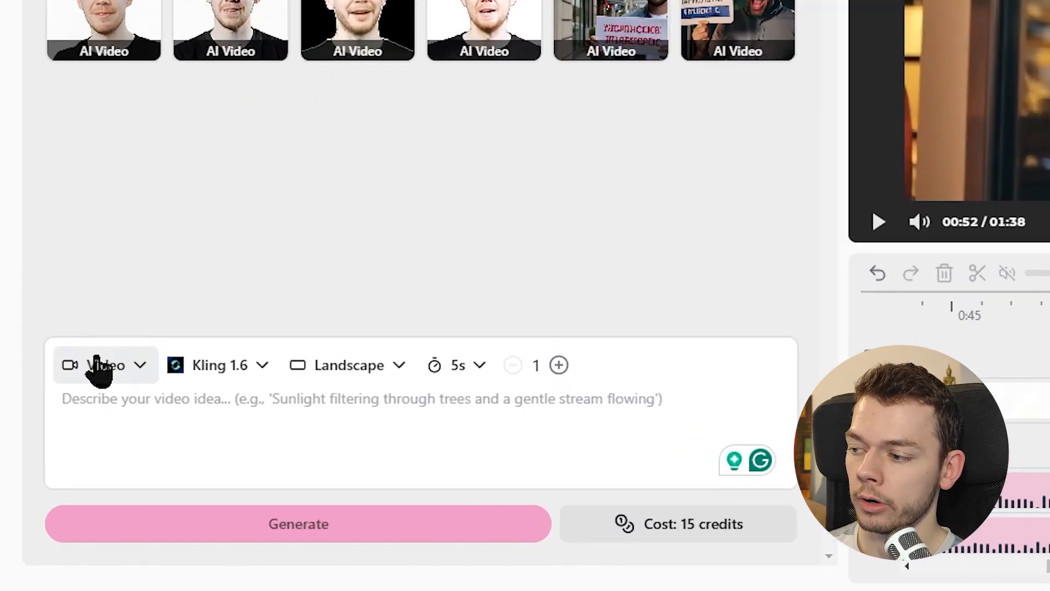
Leave the Vegan Vigilante project and open the Guitar player project for editing.
left_click(50, 473)
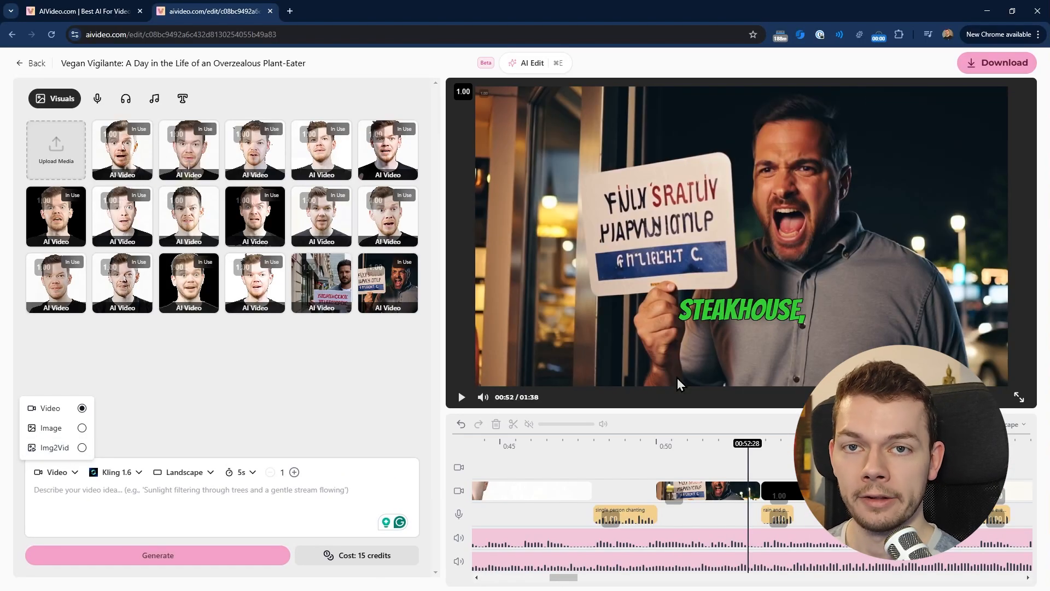
left_click(20, 64)
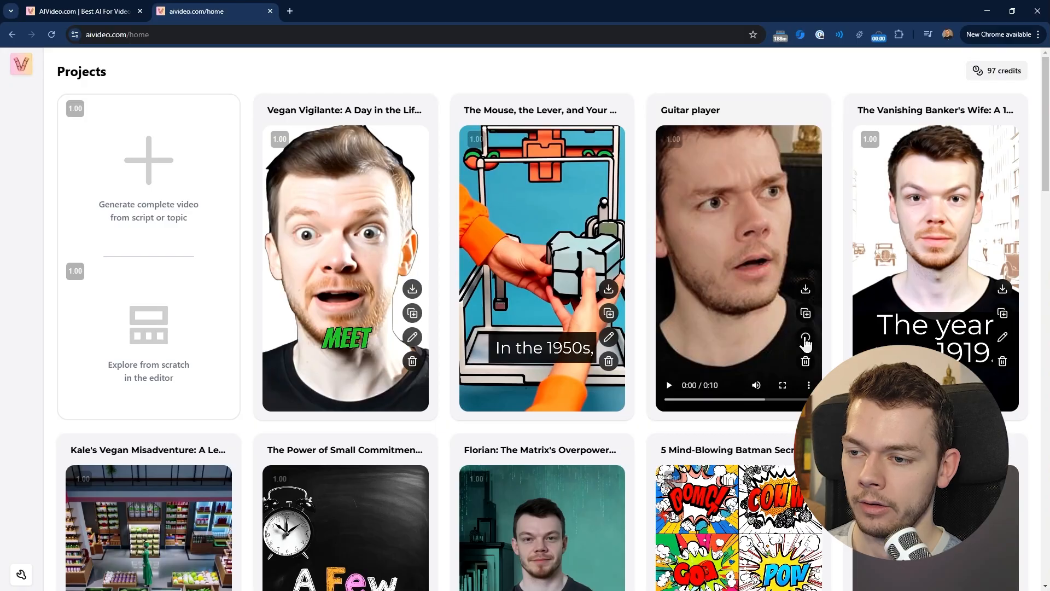
left_click(805, 338)
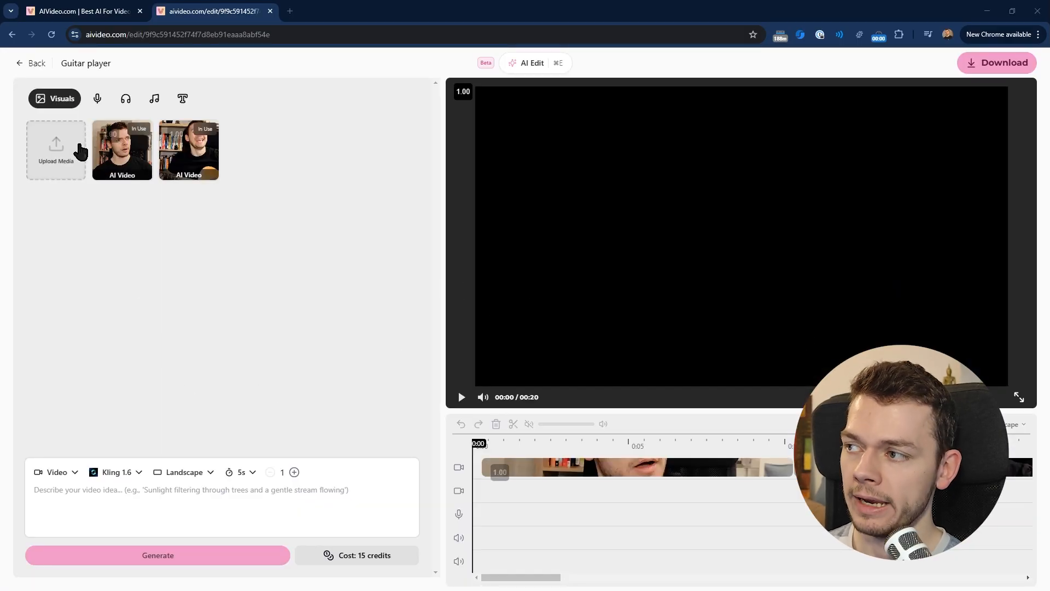
left_click(23, 65)
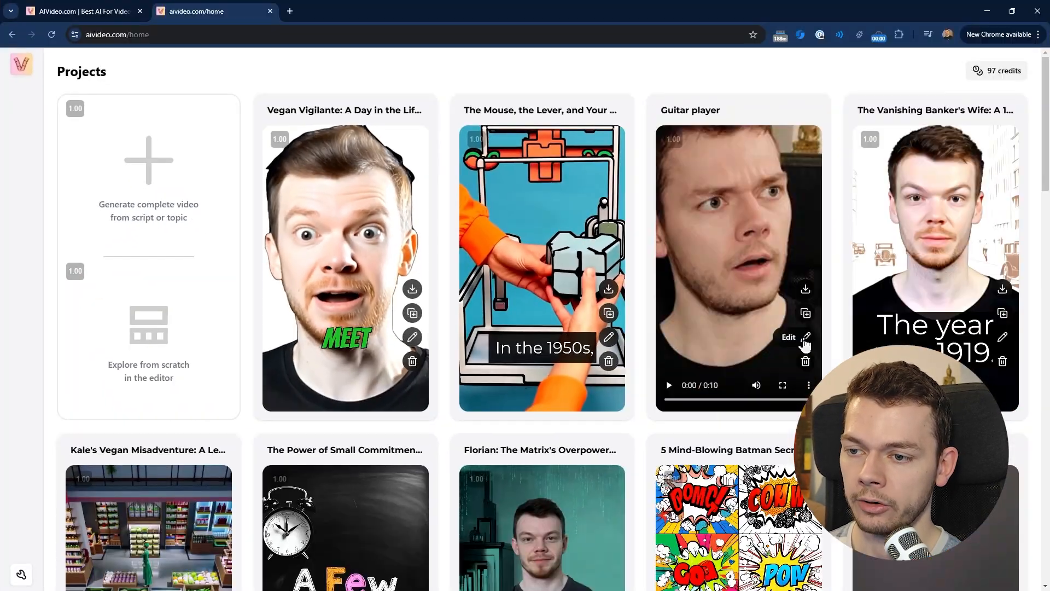
left_click(805, 339)
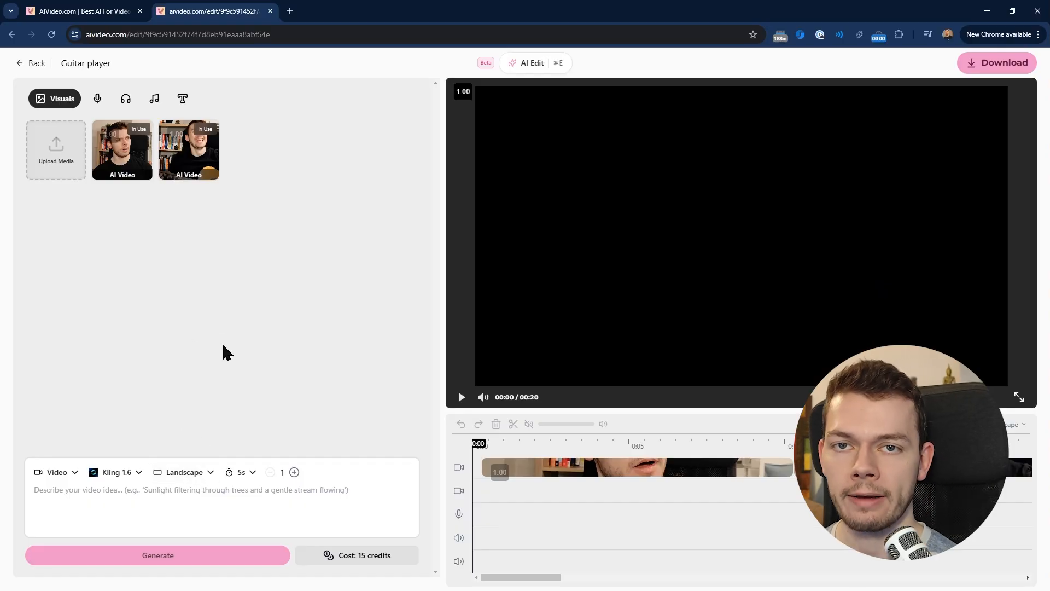
Review the first guitar clip's Img2Vid prompt and settings, and view the source image 2.PNG.
left_click(129, 152)
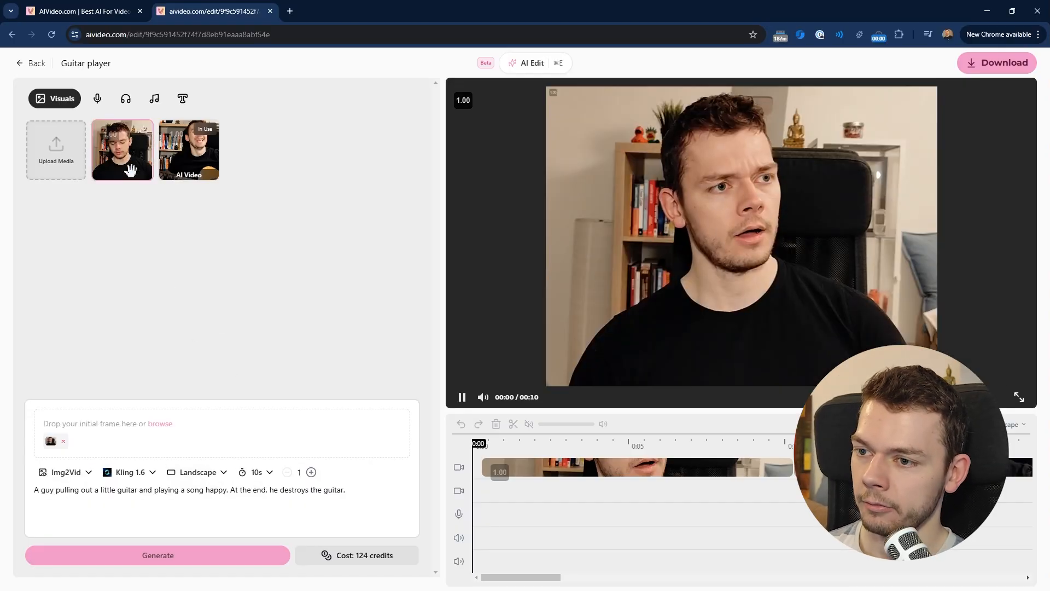
left_click(461, 397)
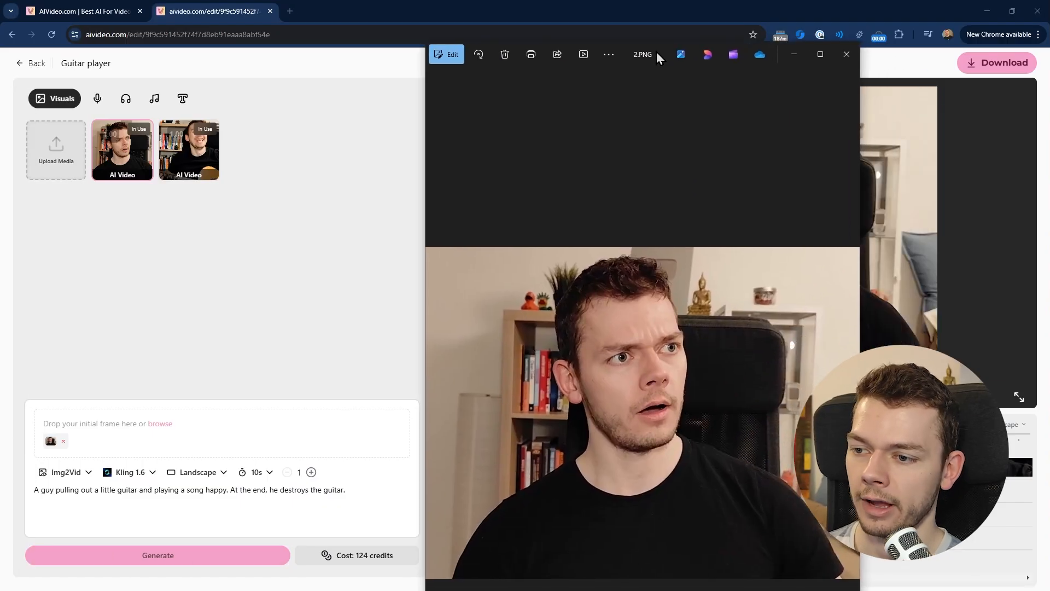
left_click(820, 55)
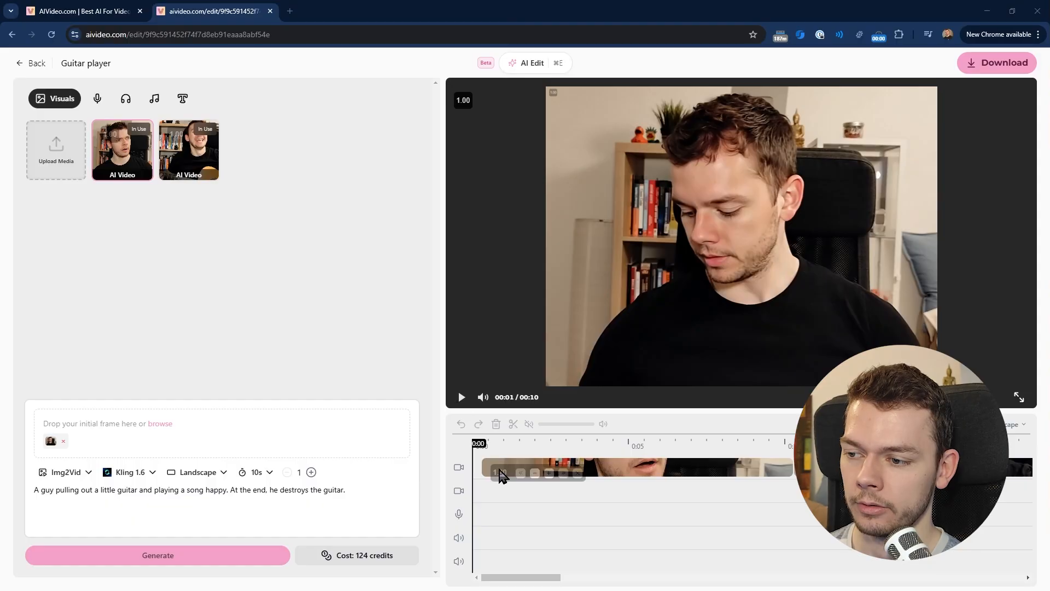
Play the Guitar player video from the start and pause it at about 10 seconds.
left_click(476, 444)
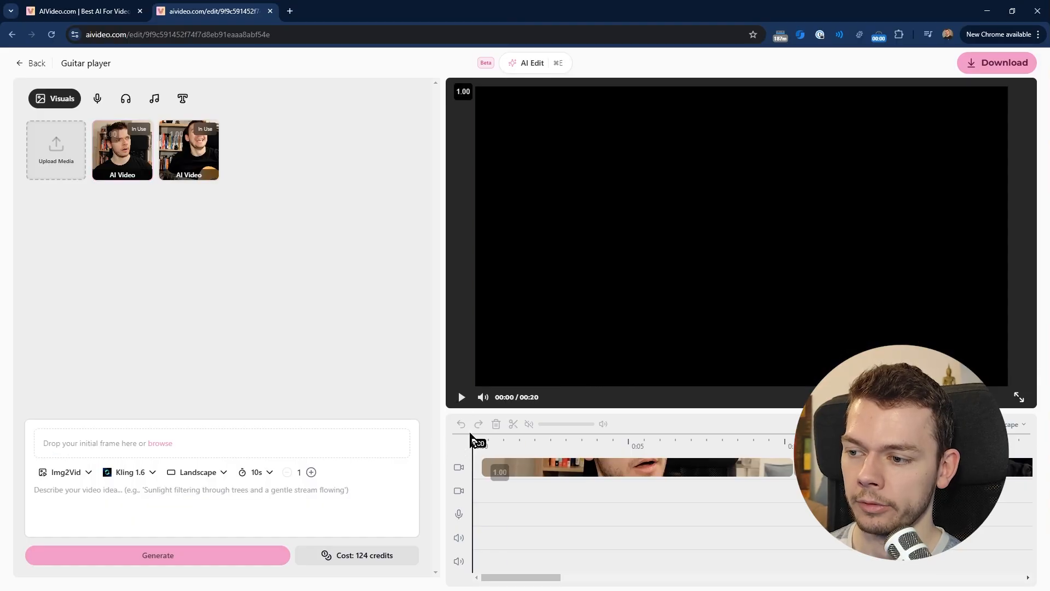
left_click(461, 397)
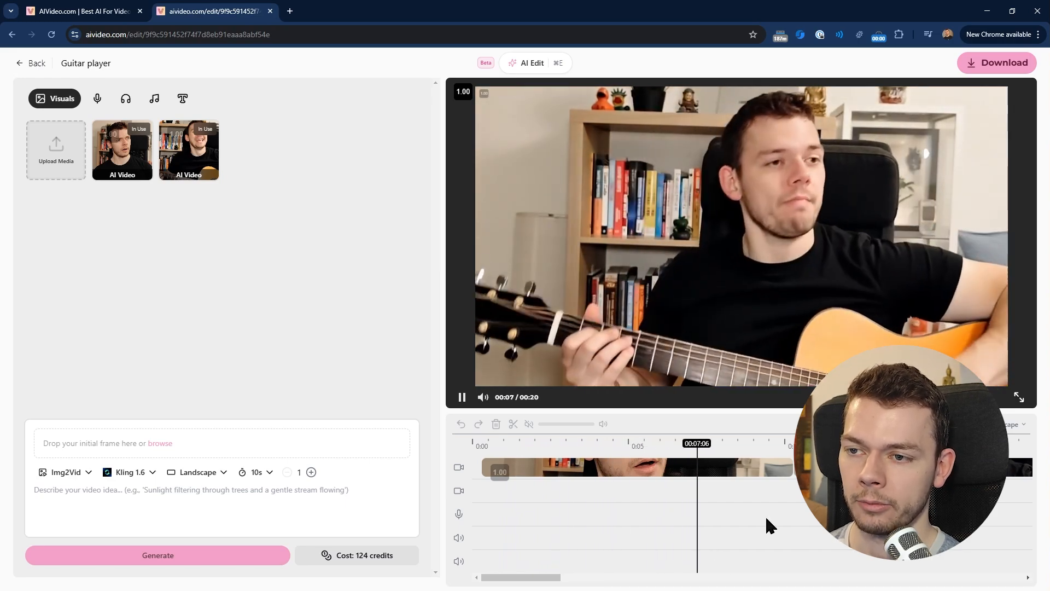
left_click(462, 399)
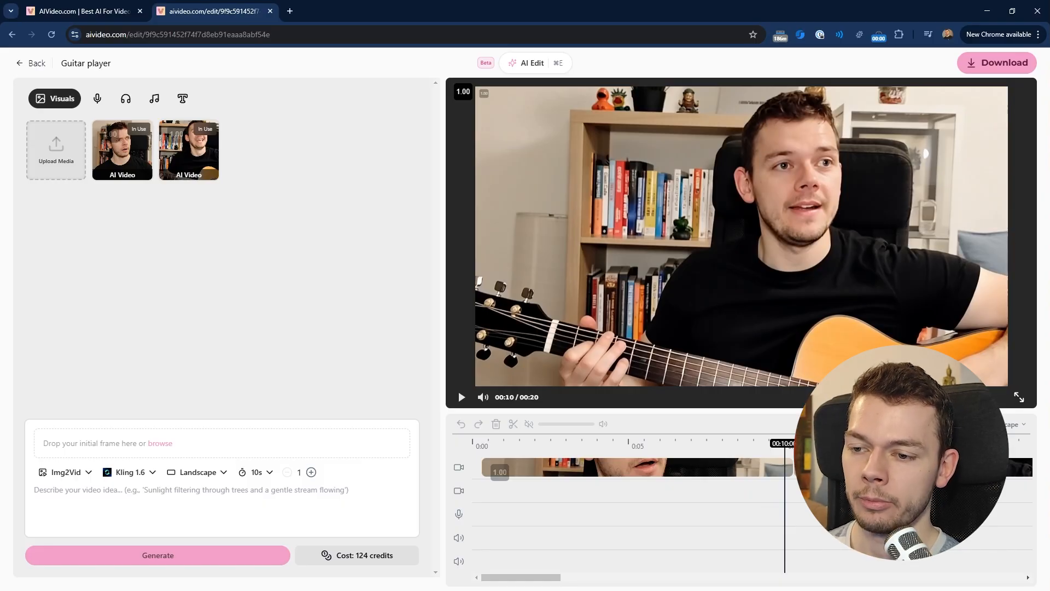
Move the playhead slightly past 10 seconds and capture the full preview frame with the Snipping Tool.
left_click(792, 444)
left_click_drag(811, 444, 786, 444)
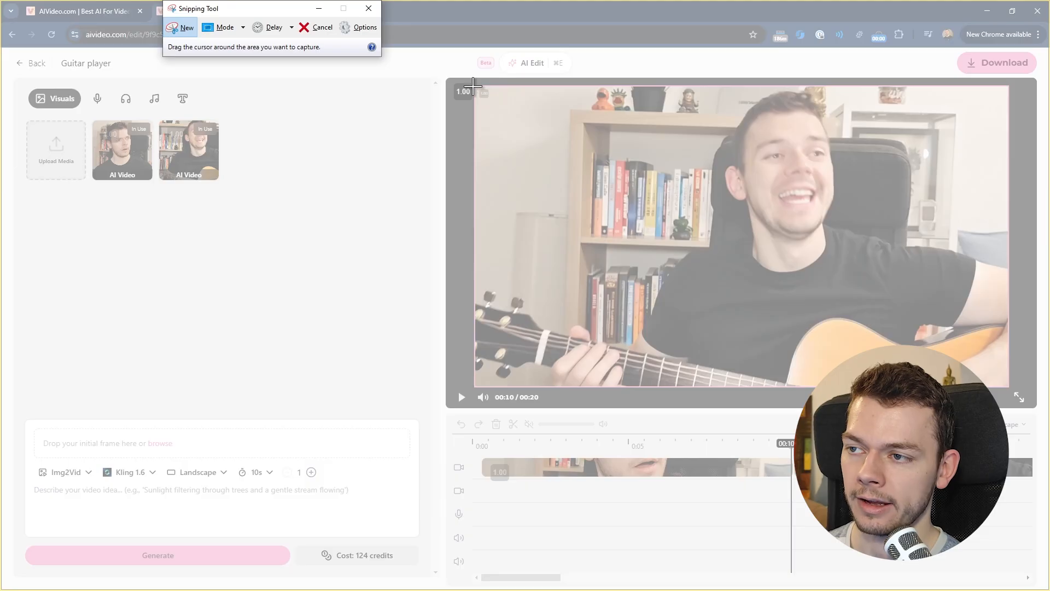
left_click_drag(474, 84, 1007, 388)
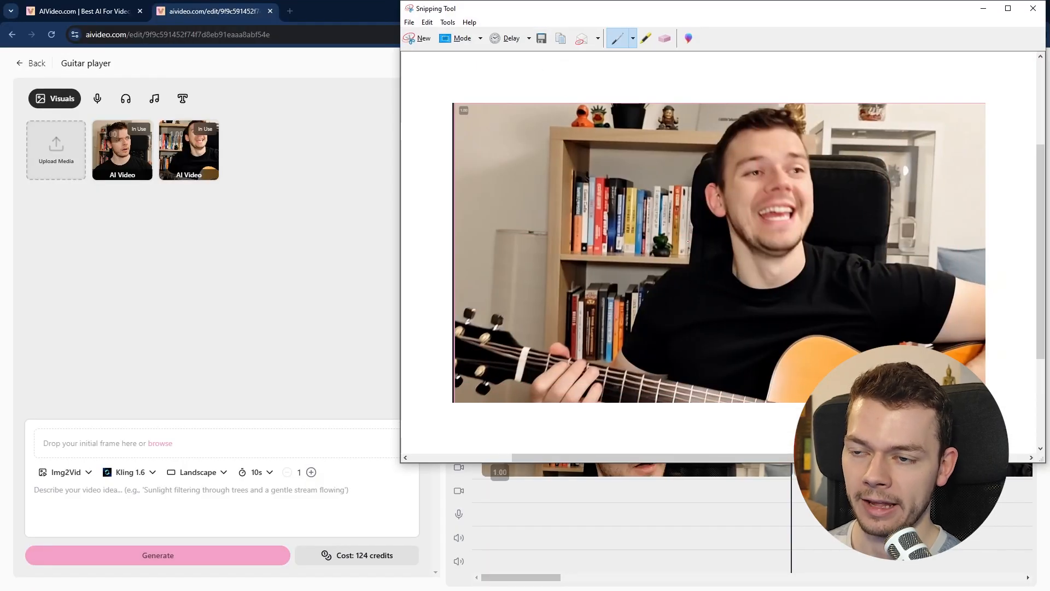
key("alt+Tab")
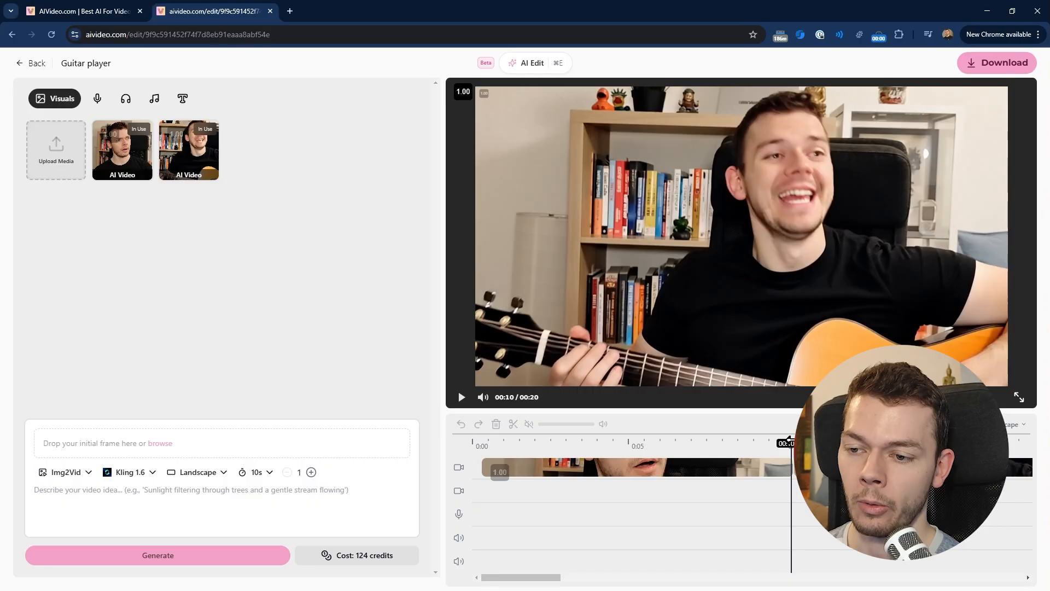
Return the playhead to about 10 seconds and play the second guitar clip.
mouse_move(788, 440)
left_mouse_down()
mouse_move(813, 443)
mouse_move(784, 444)
left_mouse_up()
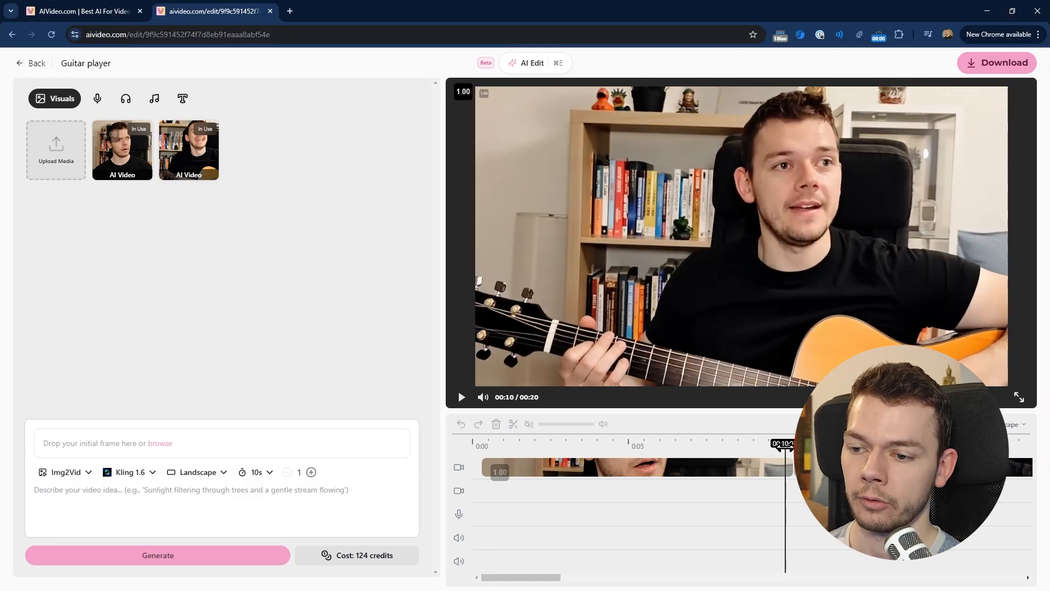
left_click(465, 401)
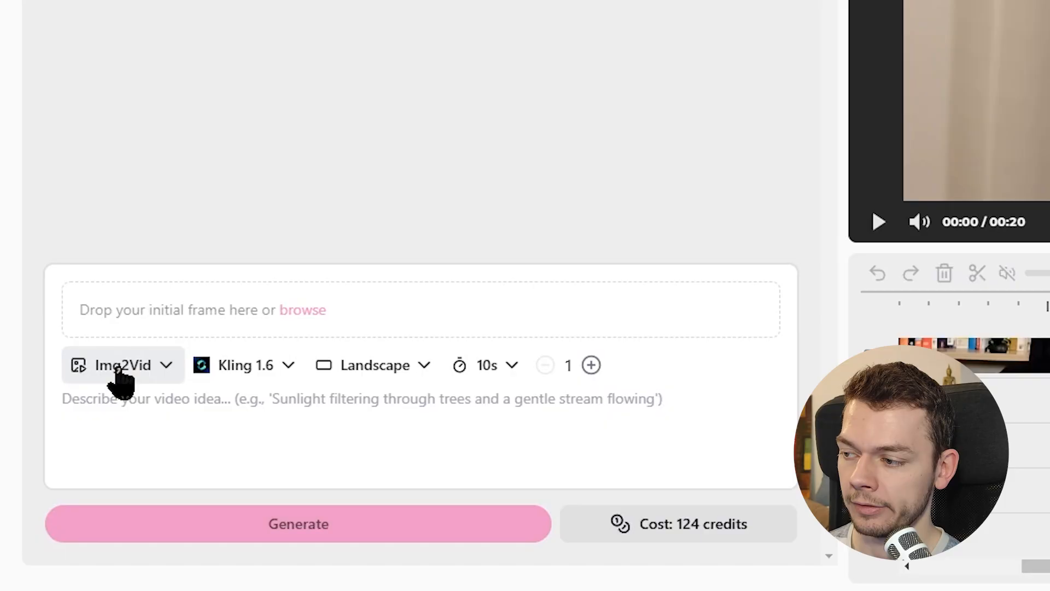
Keep Img2Vid as the generation type and set the clip duration to 5 seconds.
left_click(64, 473)
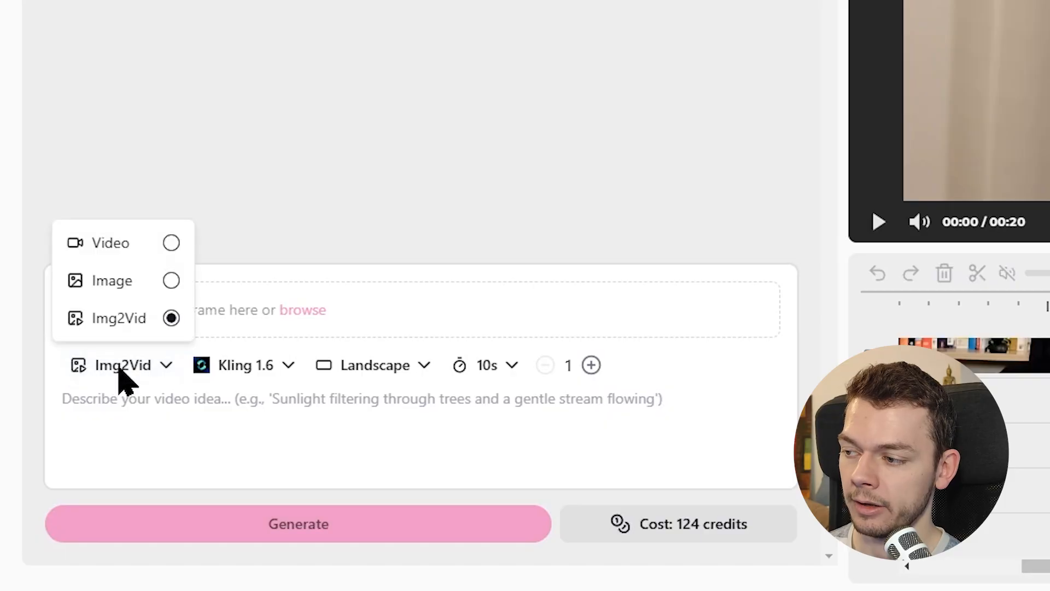
left_click(64, 473)
left_click(484, 365)
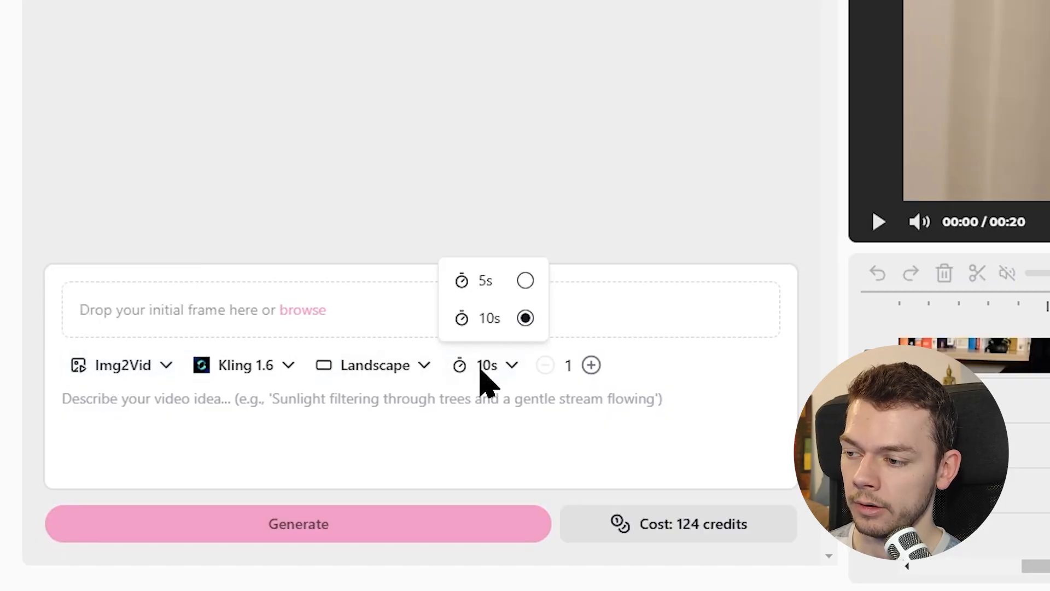
left_click(514, 282)
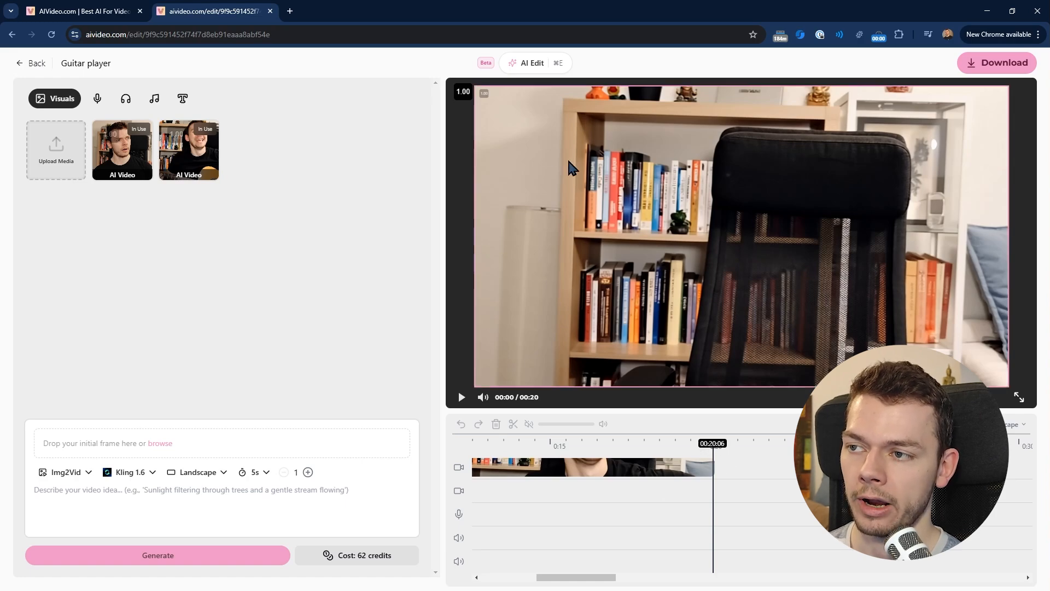
Show the video's last frame, at about 20 seconds, in full screen and capture the whole frame with the Snipping Tool.
left_click(1016, 399)
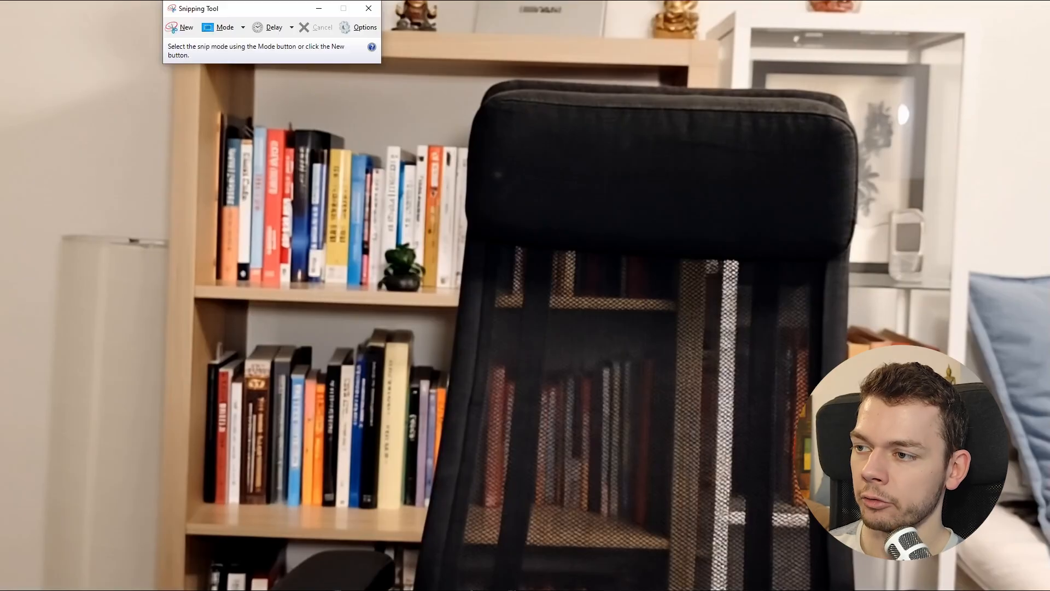
left_click(181, 27)
left_click_drag(2, 3, 1049, 590)
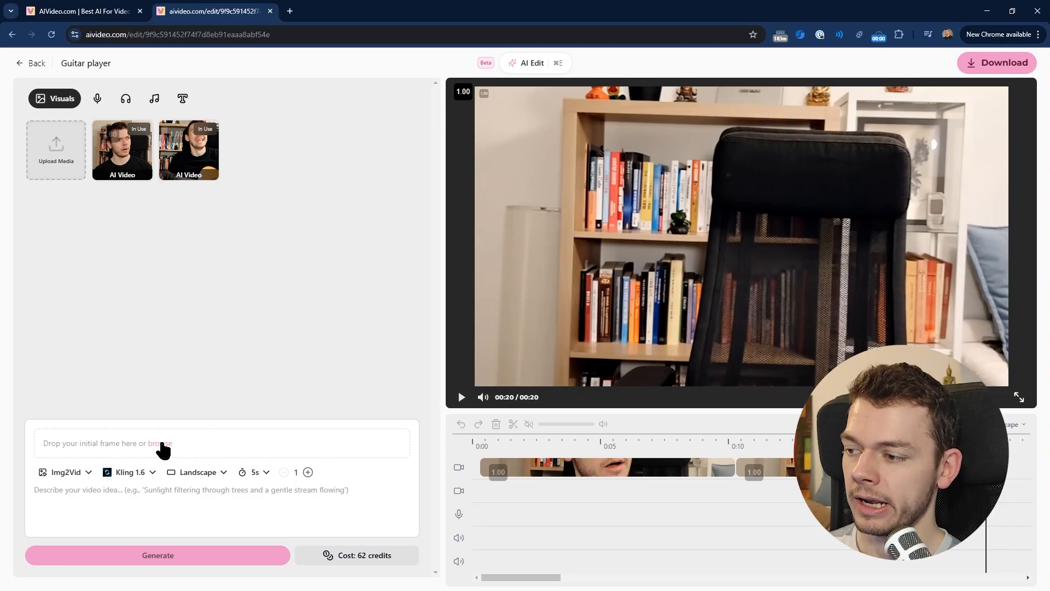
Load Capture.PNG as the initial frame and generate a clip with the prompt "Everything should go up in flames".
left_click(163, 450)
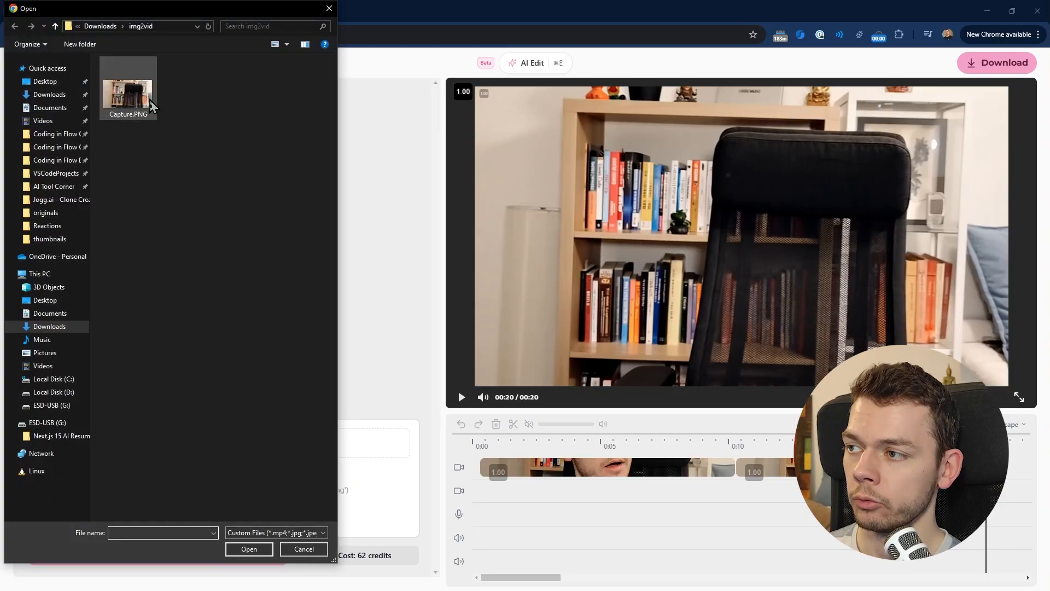
double_click(148, 98)
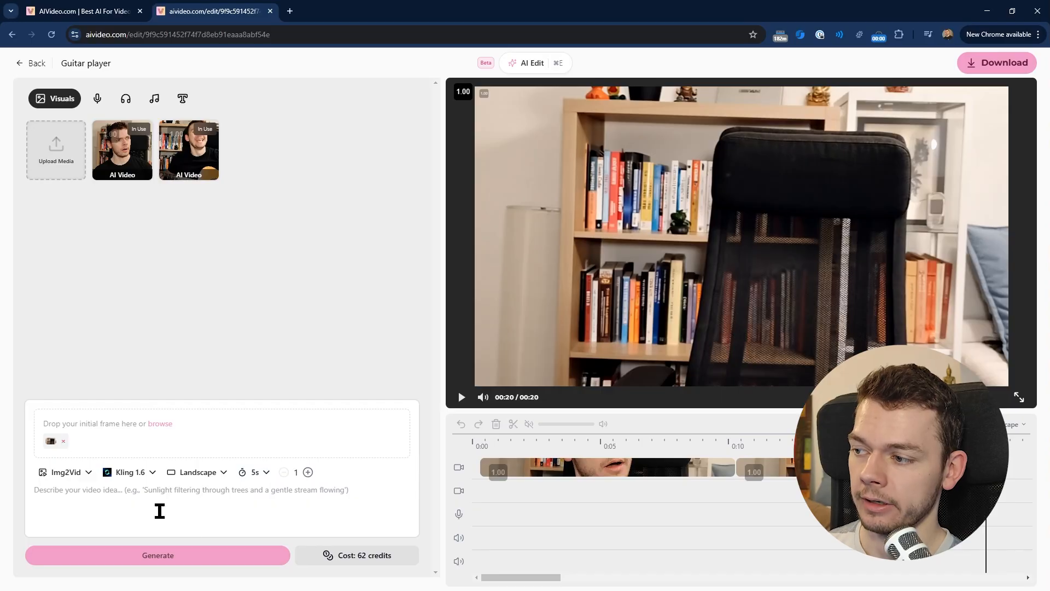
left_click(208, 561)
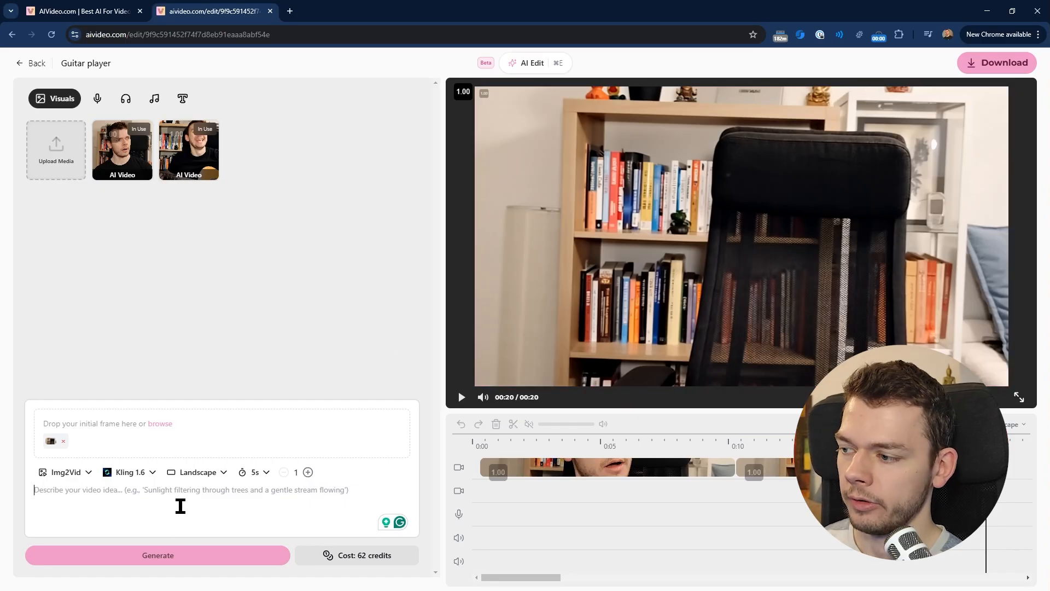
type("Evt")
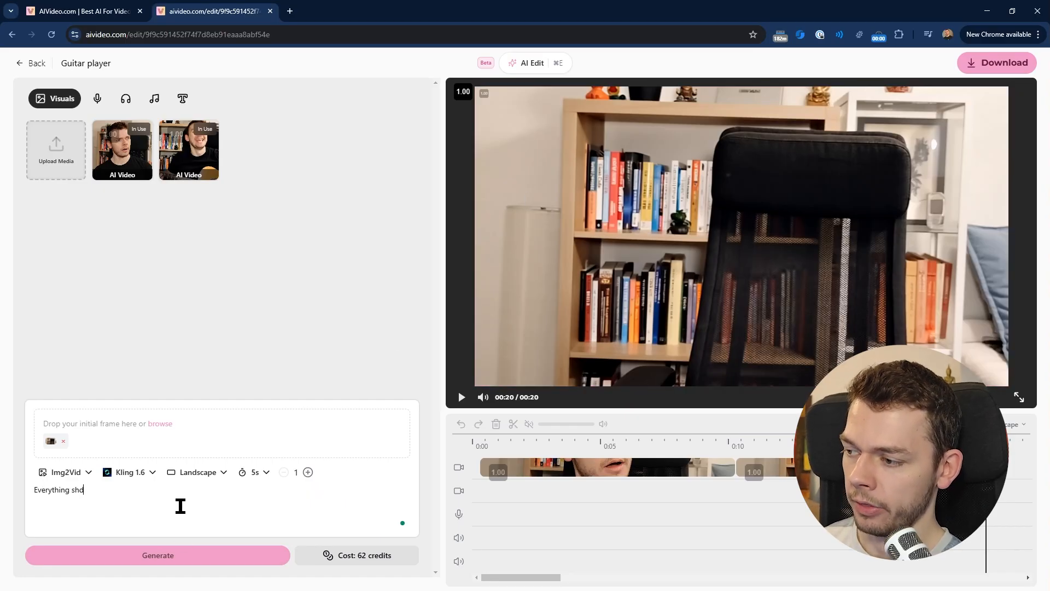
type("lames")
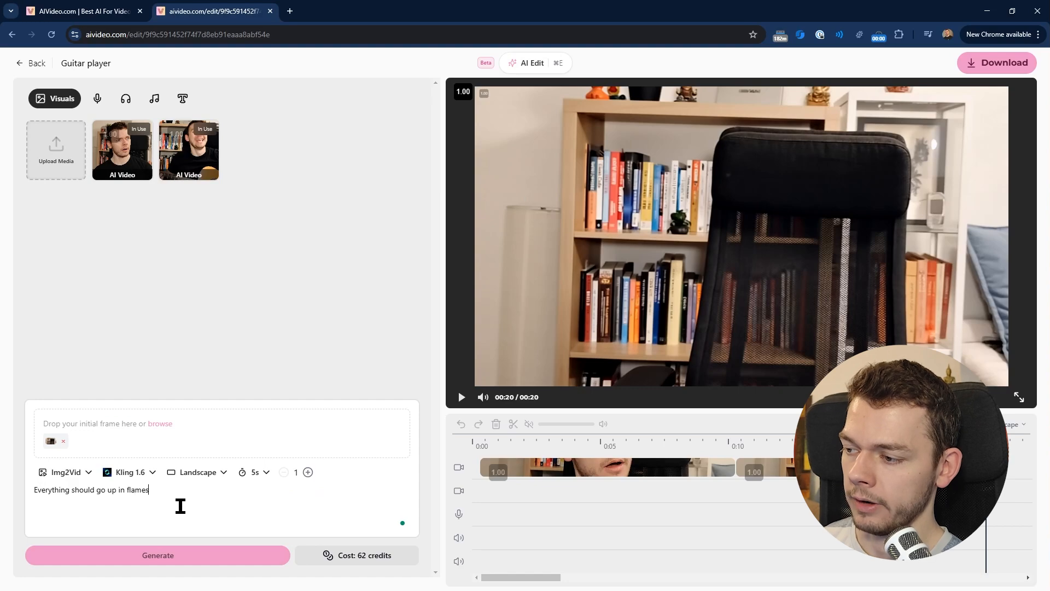
left_click(195, 558)
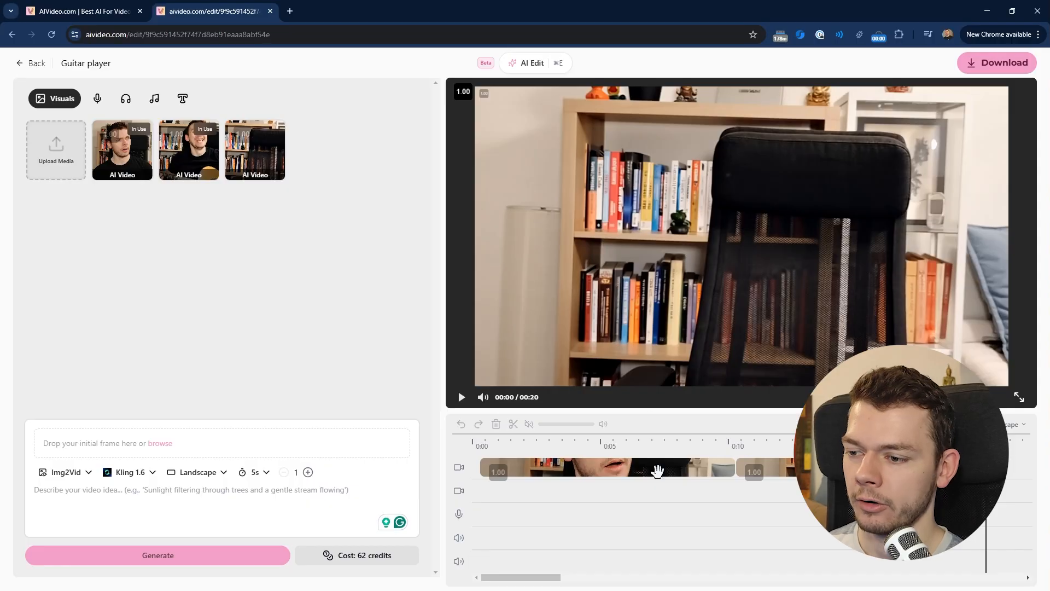
Add the newly generated bookshelf clip to the timeline directly after the second guitar clip and briefly play the extended video.
left_click_drag(274, 166, 900, 463)
left_click_drag(830, 462, 731, 464)
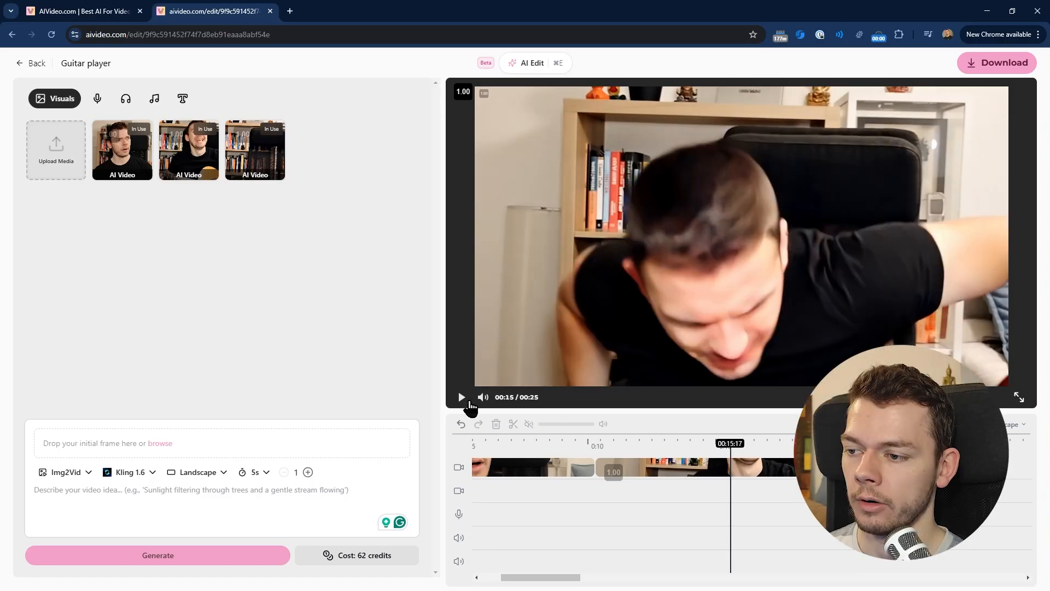
left_click(462, 398)
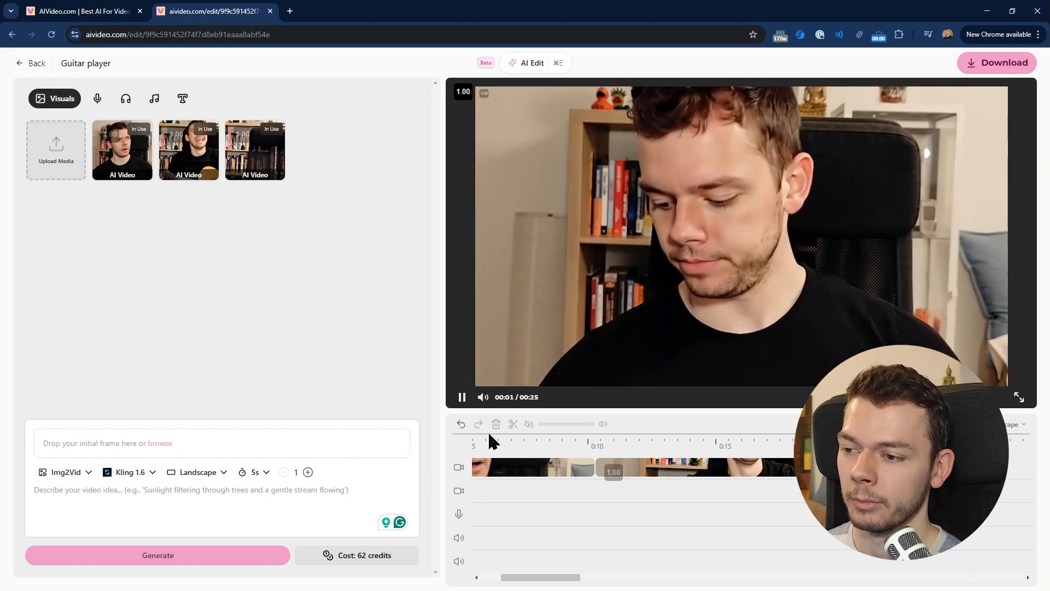
left_click(462, 398)
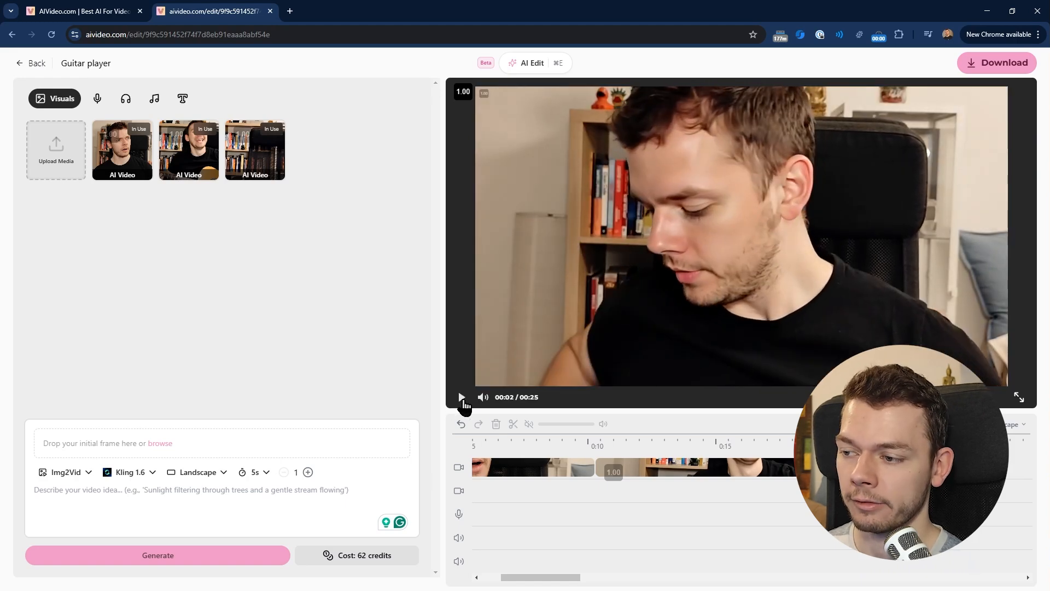
Check the available clip durations, keep 5s, and return to the projects overview.
left_click(257, 472)
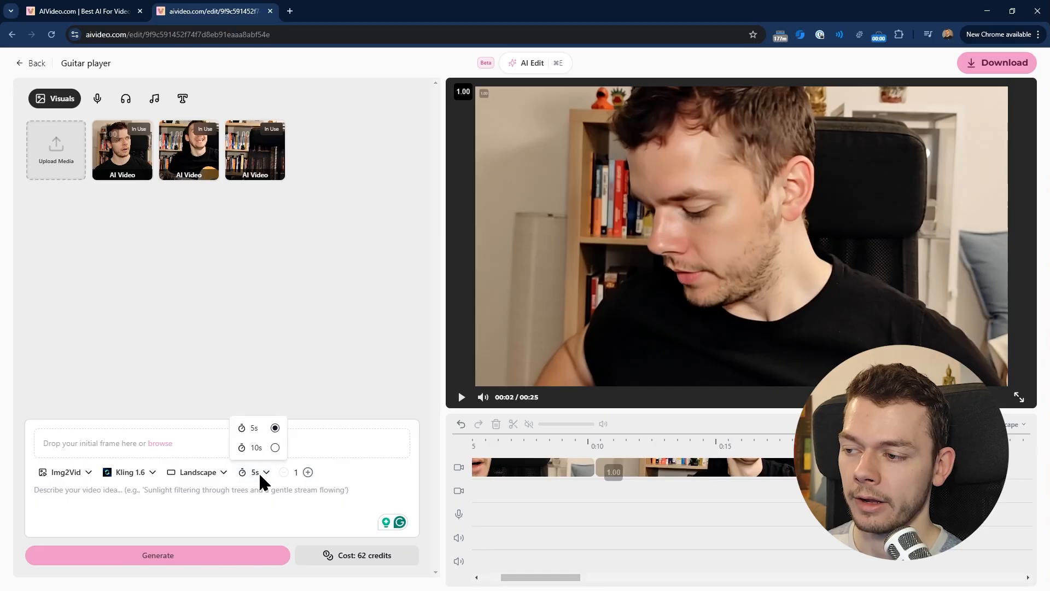
left_click(259, 473)
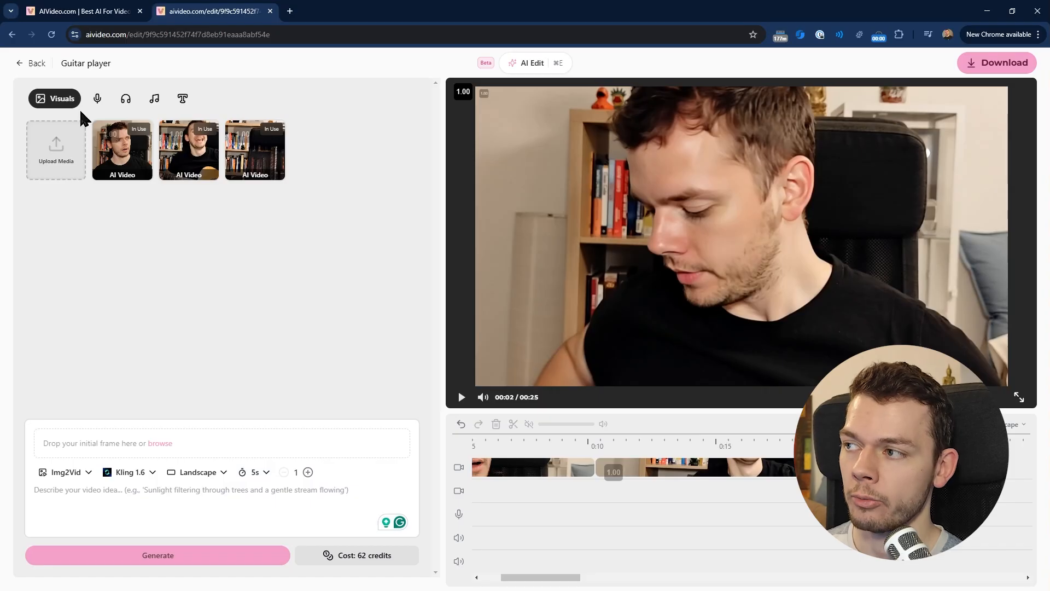
left_click(23, 69)
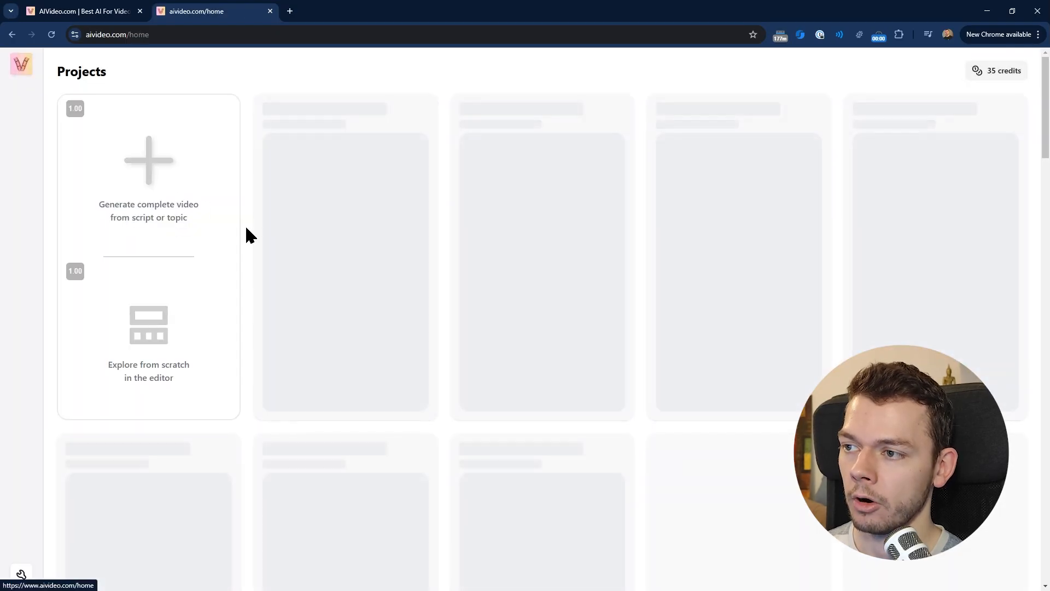